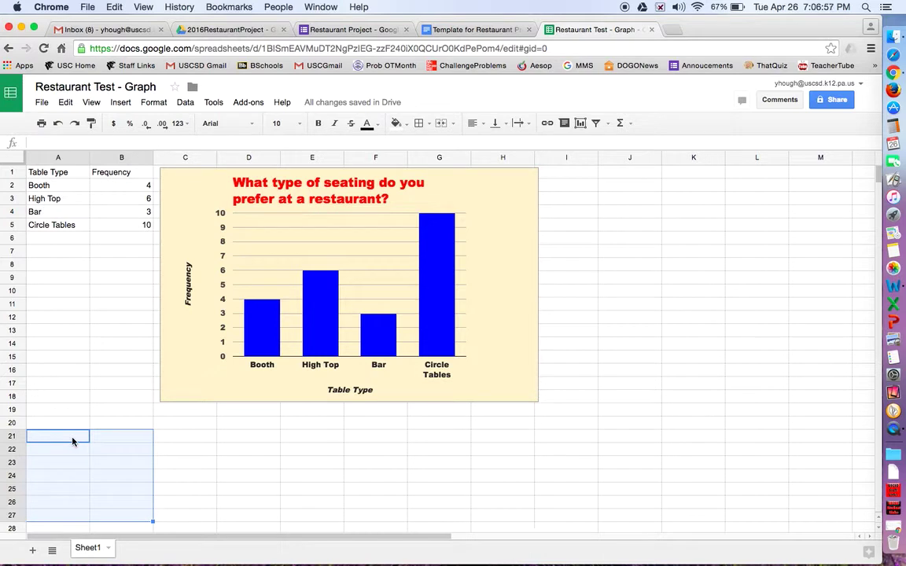
Step: Enter the Food Type heading in A21 with French, Italian, Mexican and Chinese beneath it
type("Food Type")
key("Return")
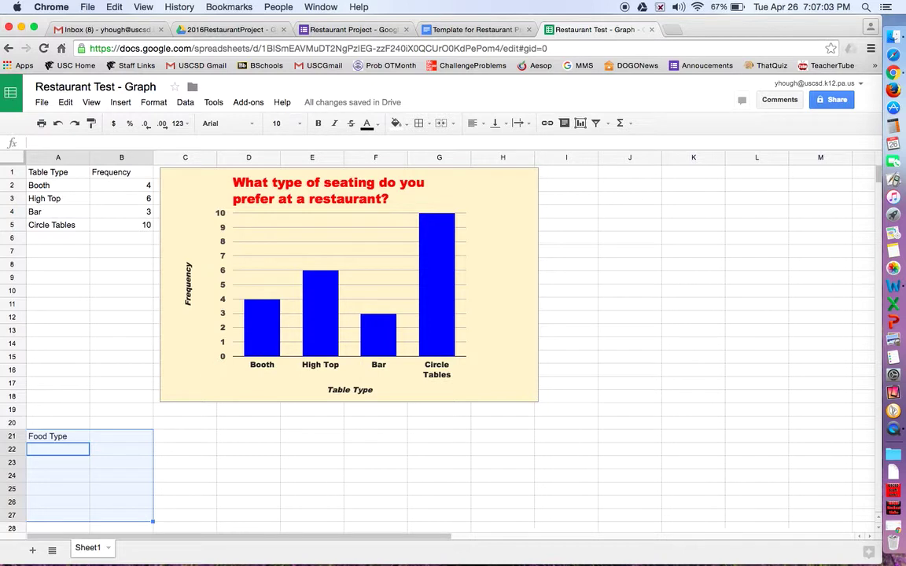
type("French")
key("Return")
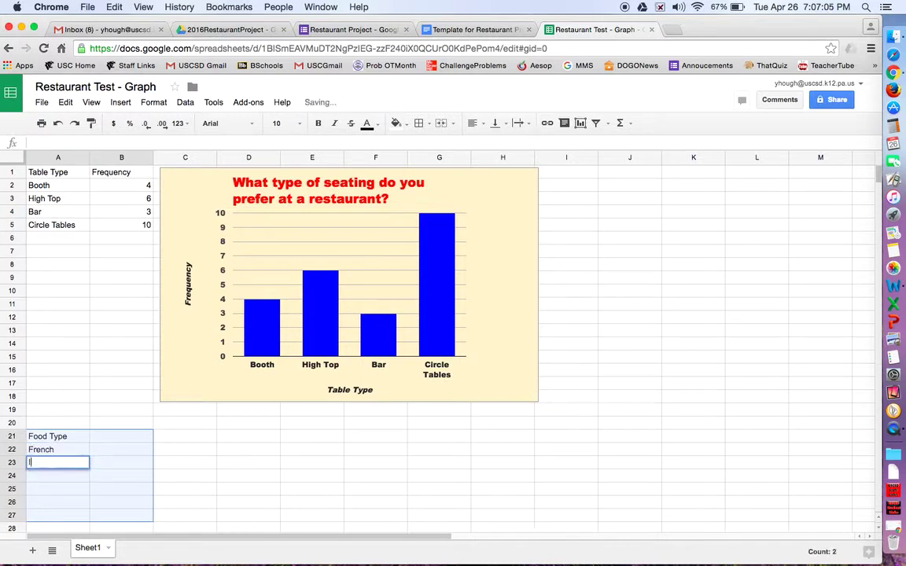
type("Italian")
key("Return")
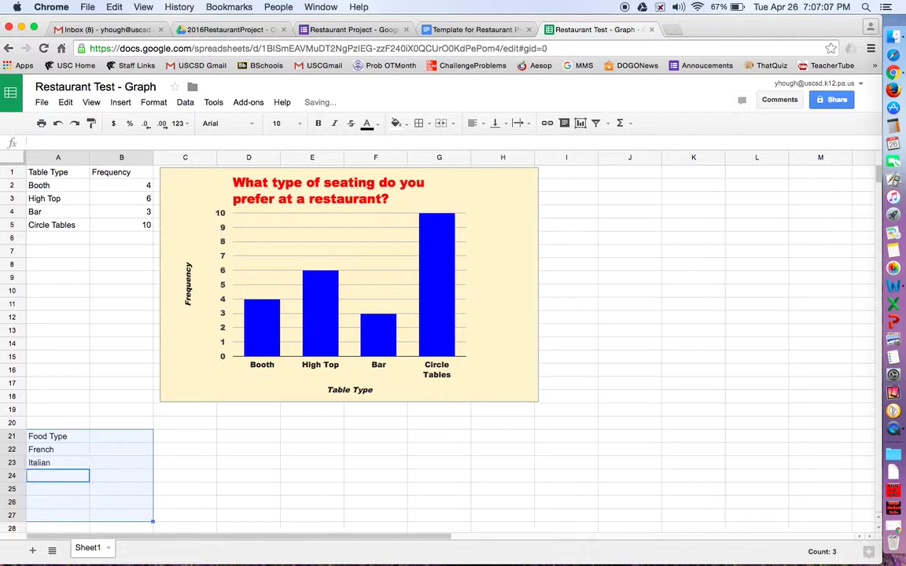
type("Mexican")
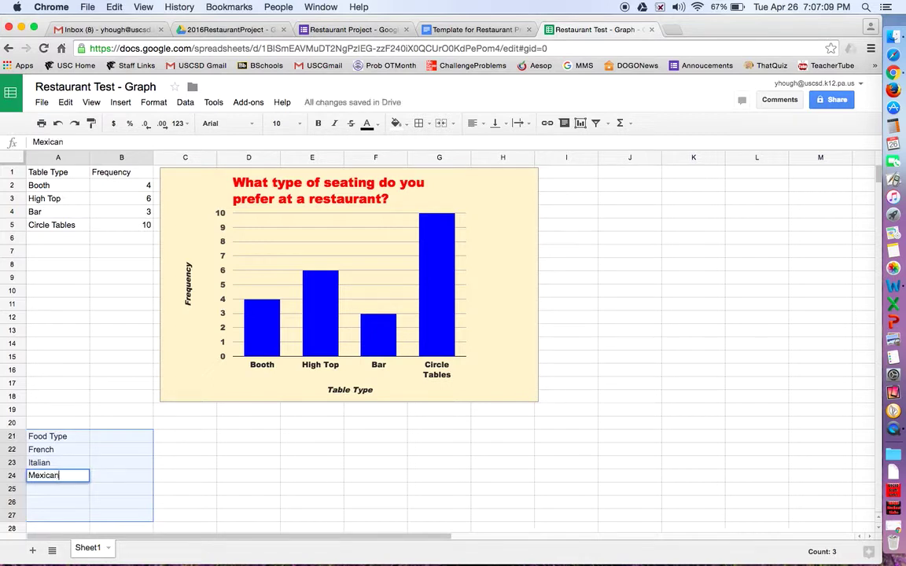
key("Return")
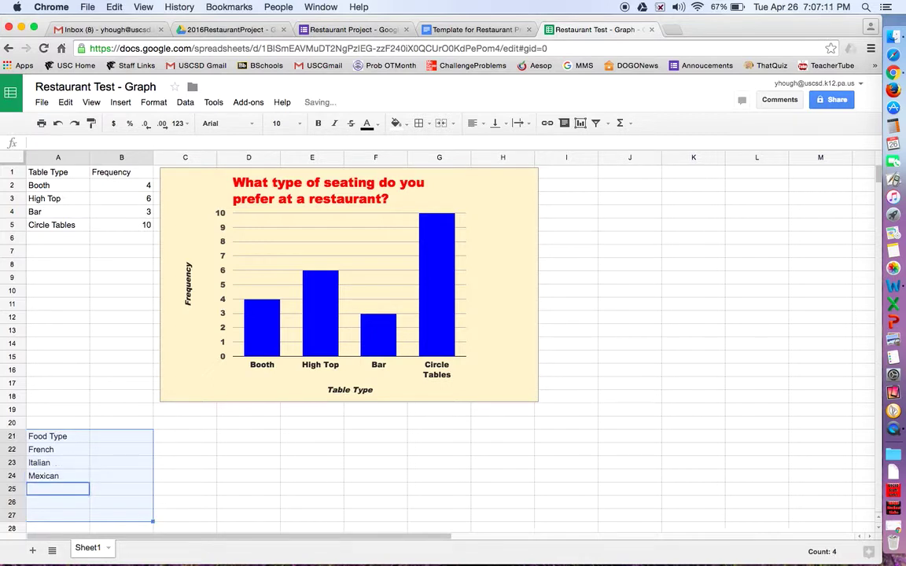
type("Chis")
key("BackSpace")
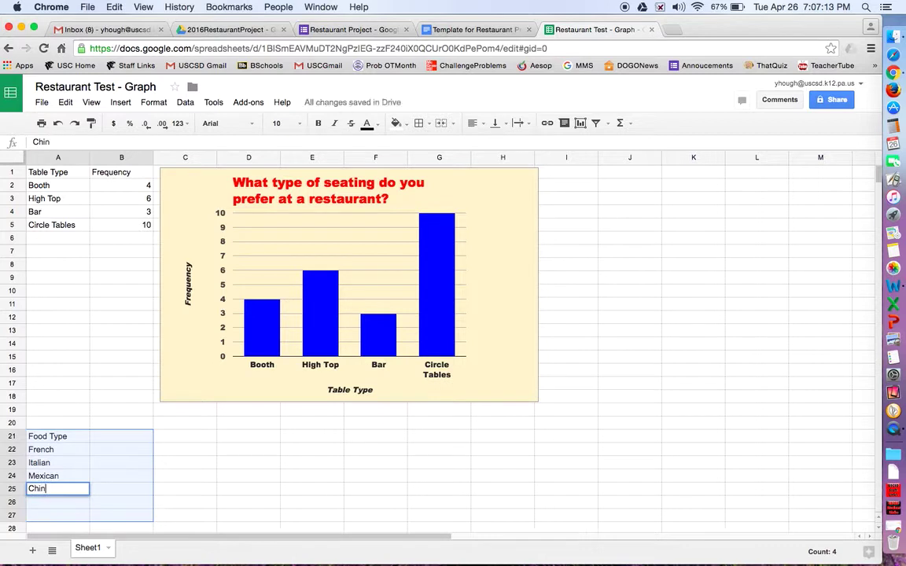
type("nese")
key("Return")
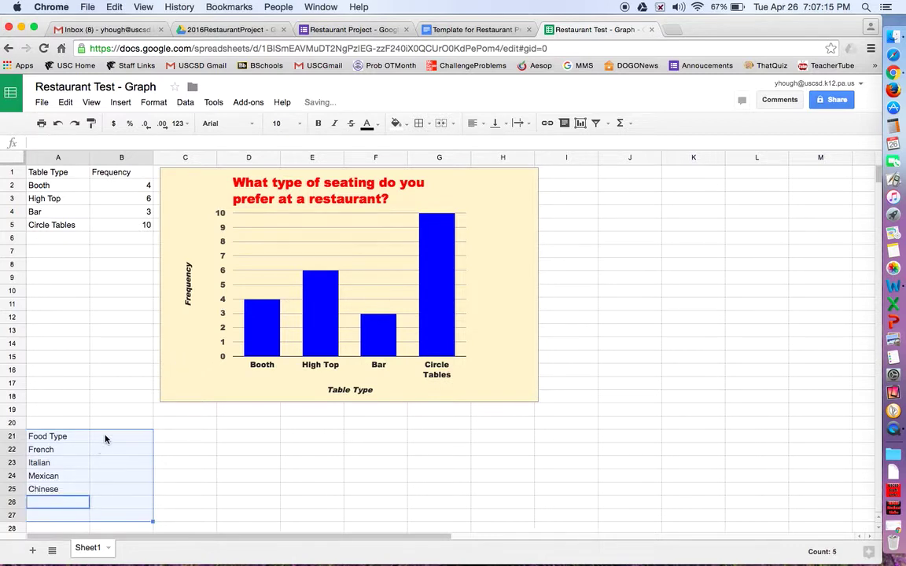
Step: Add the Frequency heading in B21 with values 12, 13, 3 and 2 below
left_click(106, 437)
type("Frequency")
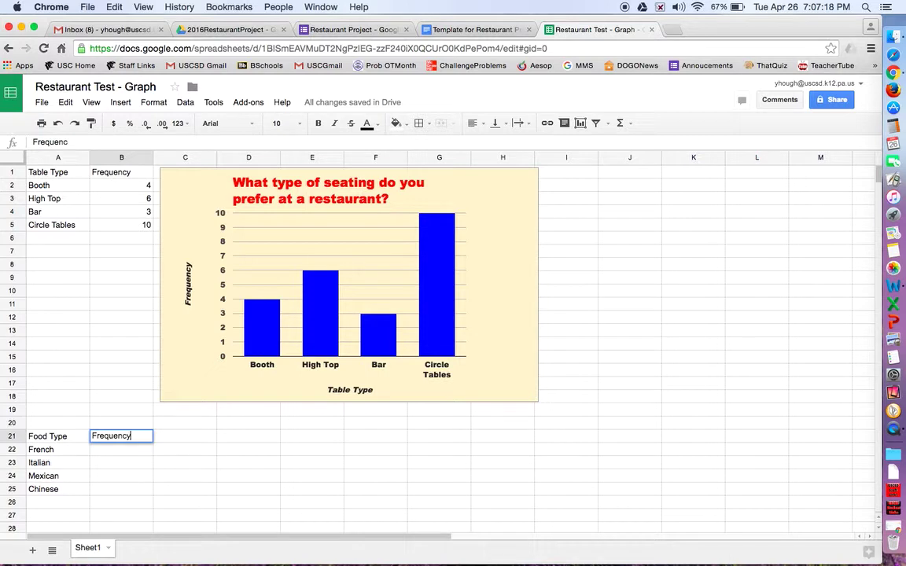
key("Return")
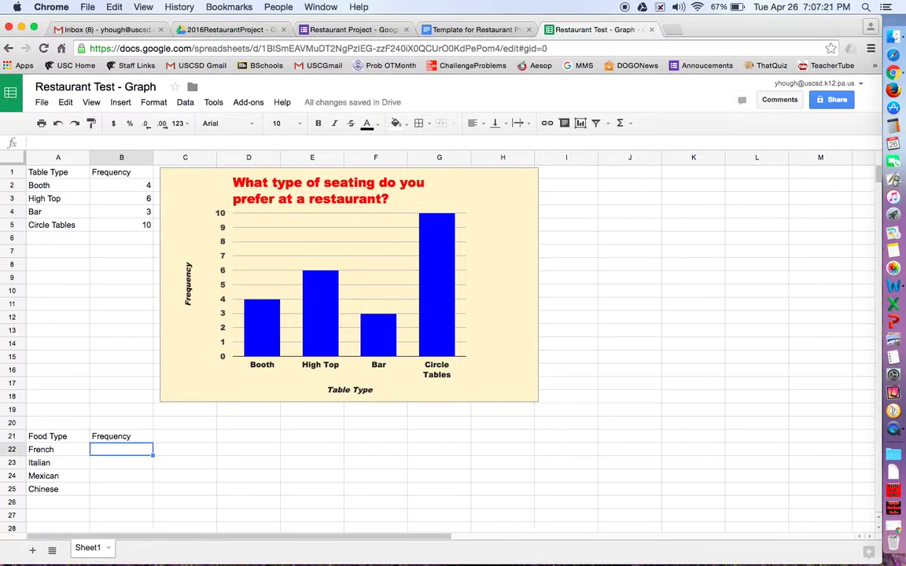
type("12")
key("Return")
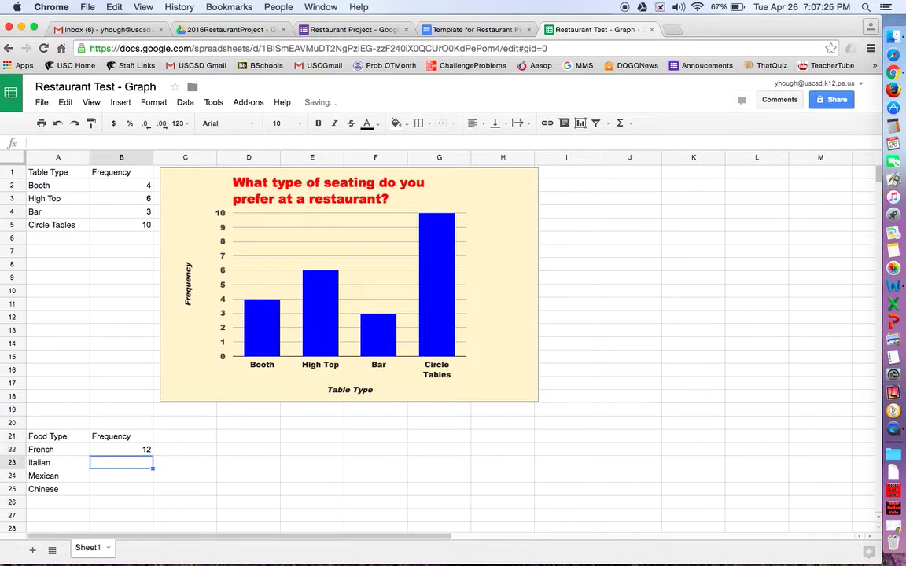
type("13")
key("Return")
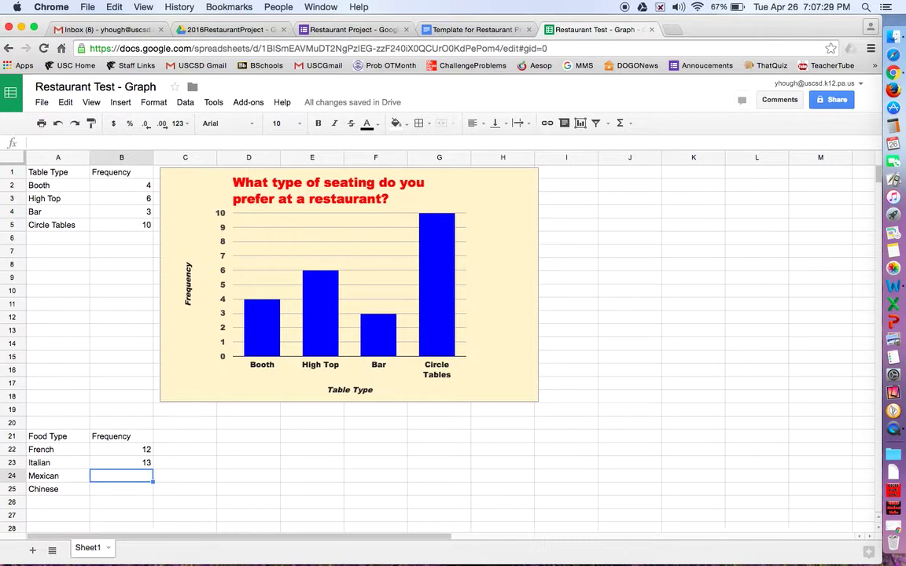
type("3")
key("Return")
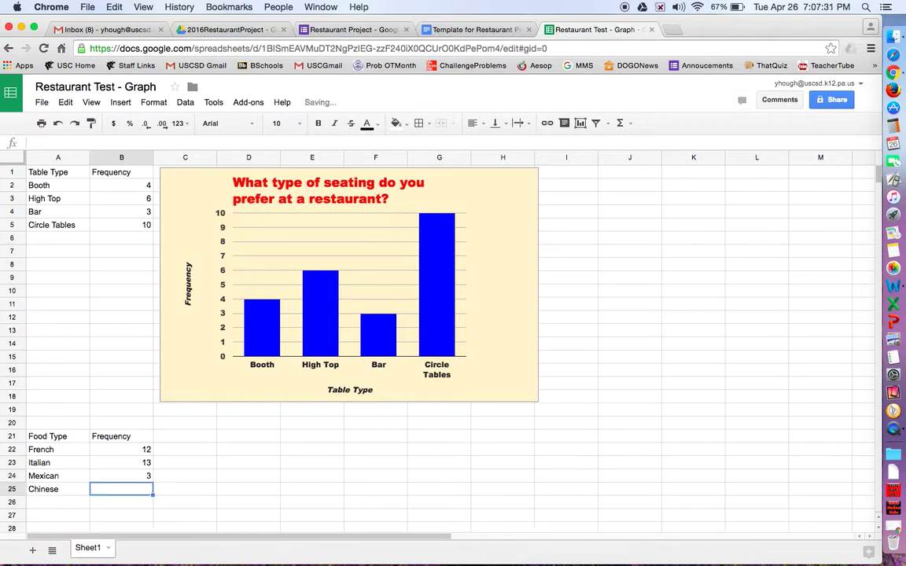
type("2")
key("Return")
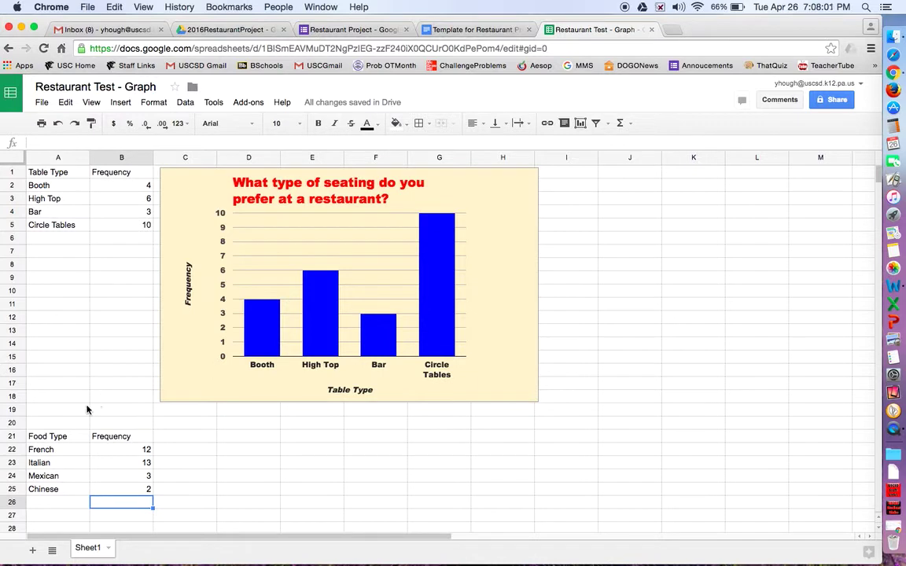
Step: Select cells A21:B25 covering the Food Type and Frequency columns
left_click(49, 438)
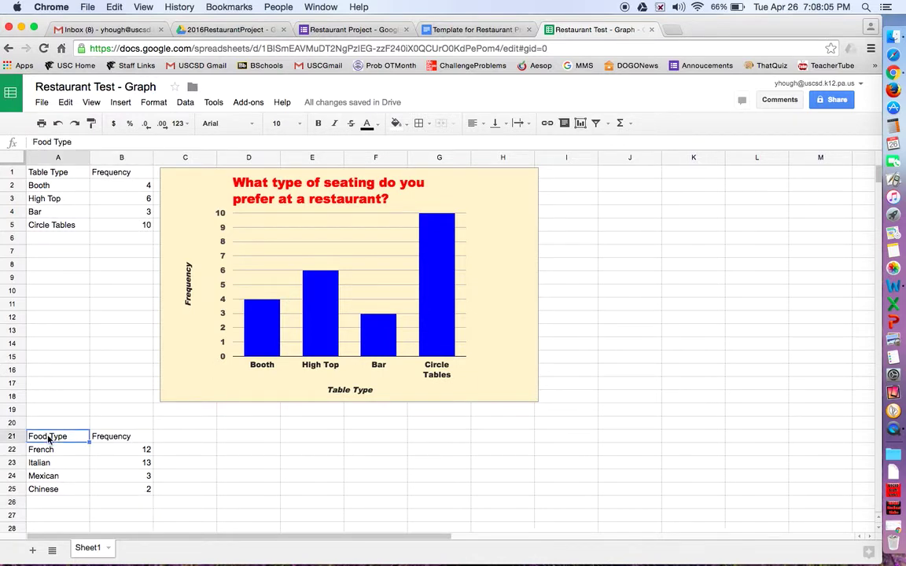
left_click_drag(49, 439, 126, 492)
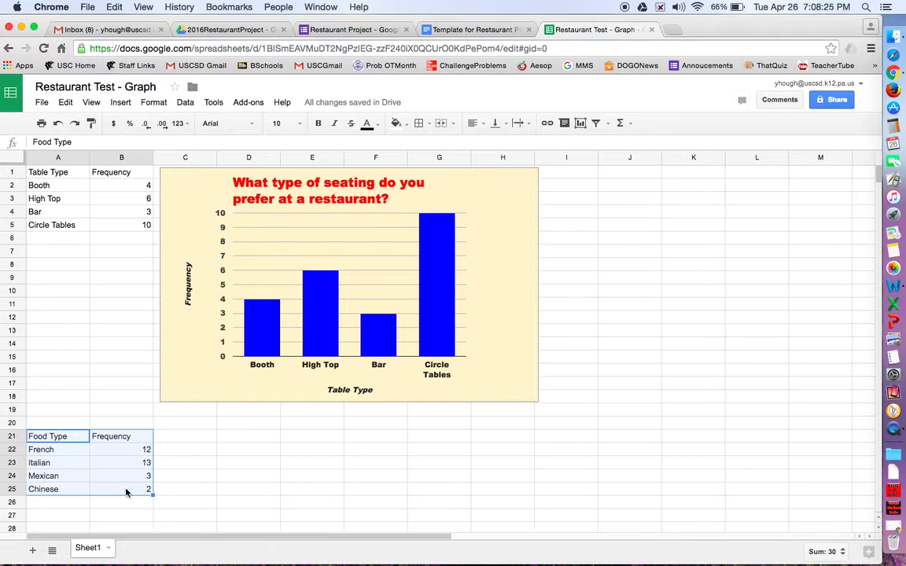
left_click(97, 318)
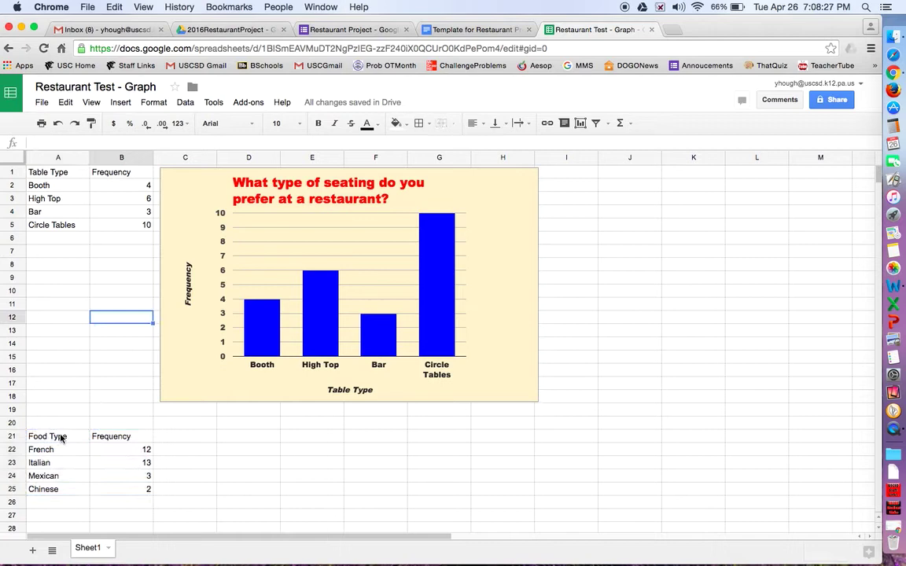
left_click(61, 437)
left_click_drag(61, 437, 127, 489)
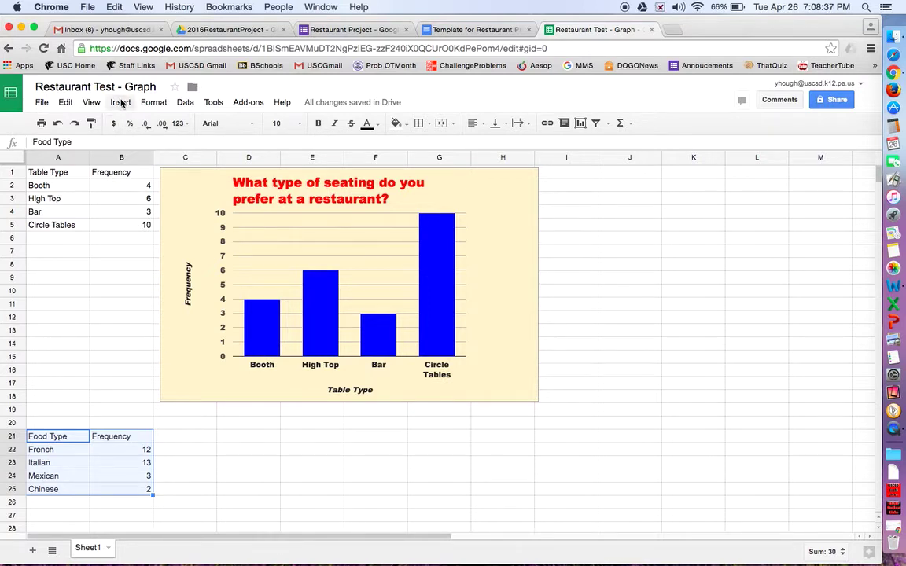
Step: Insert a chart from the selected A21:B25 range to open the Chart Editor
left_click(122, 103)
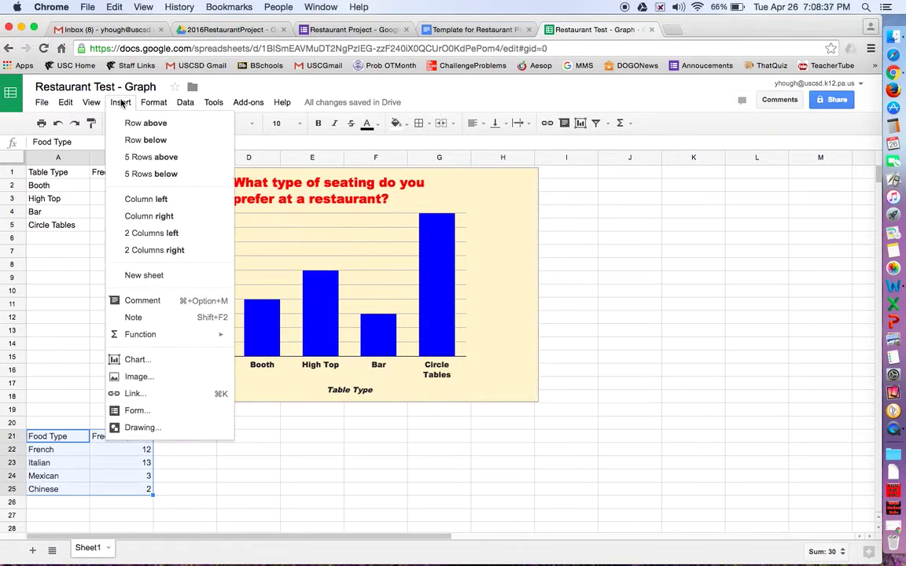
left_click(133, 360)
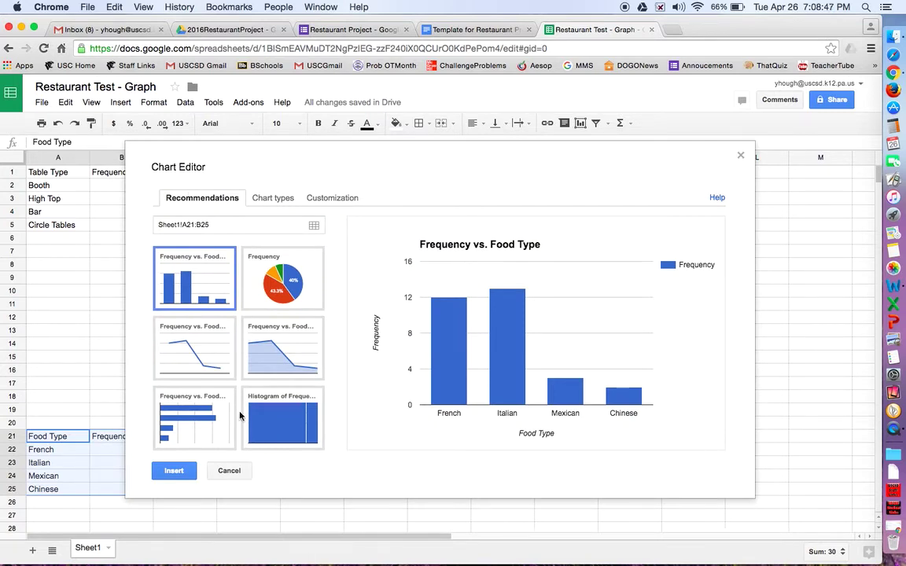
Step: Preview the data as line, smooth line, combo and area charts
left_click(273, 199)
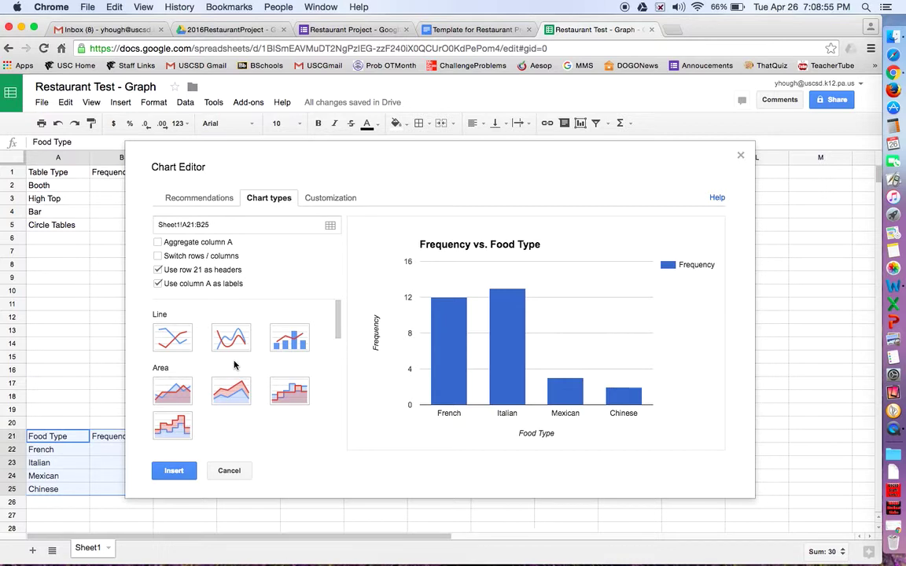
scroll(235, 364, "down", 2)
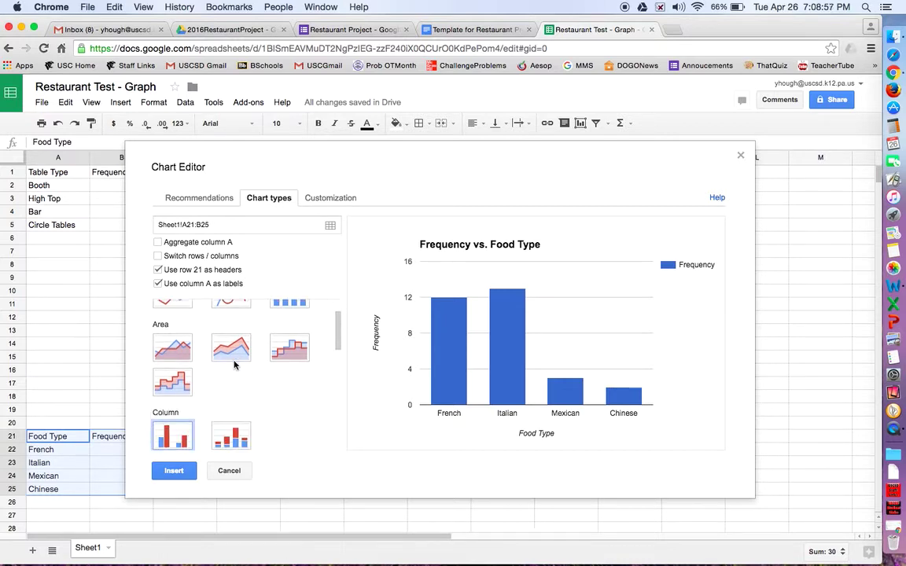
scroll(235, 364, "up", 2)
left_click(180, 340)
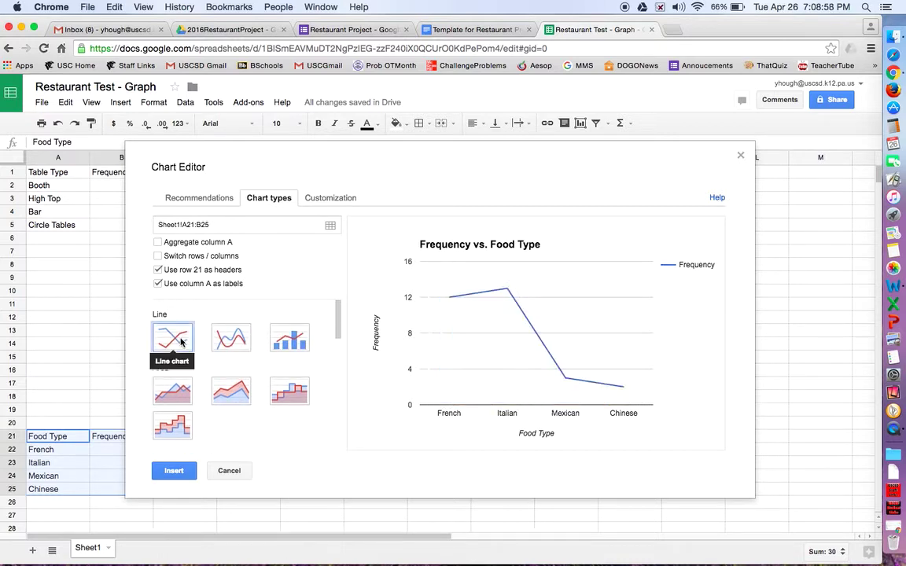
left_click(230, 338)
left_click(289, 338)
left_click(228, 398)
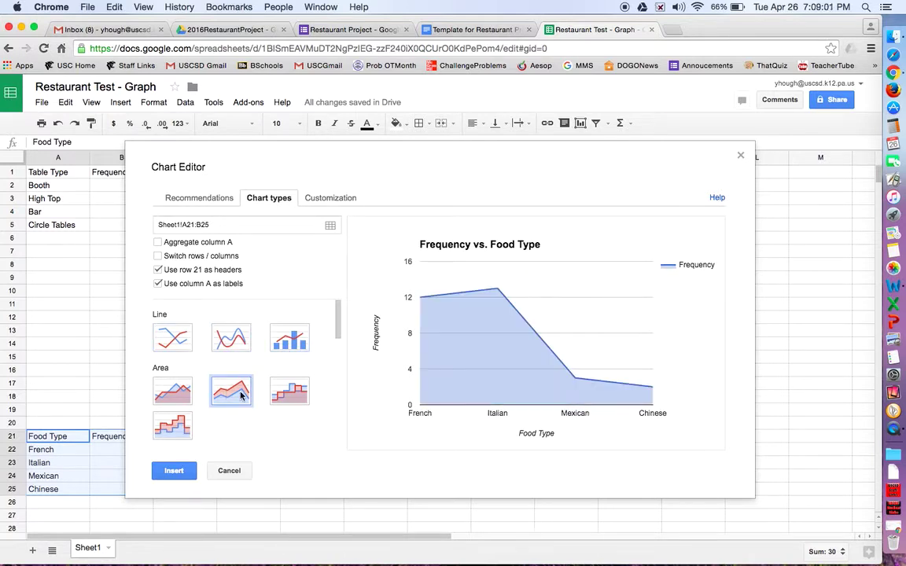
Step: Compare stacked column and horizontal bar, then settle on the standard column chart
scroll(282, 398, "down", 3)
scroll(282, 397, "down", 1)
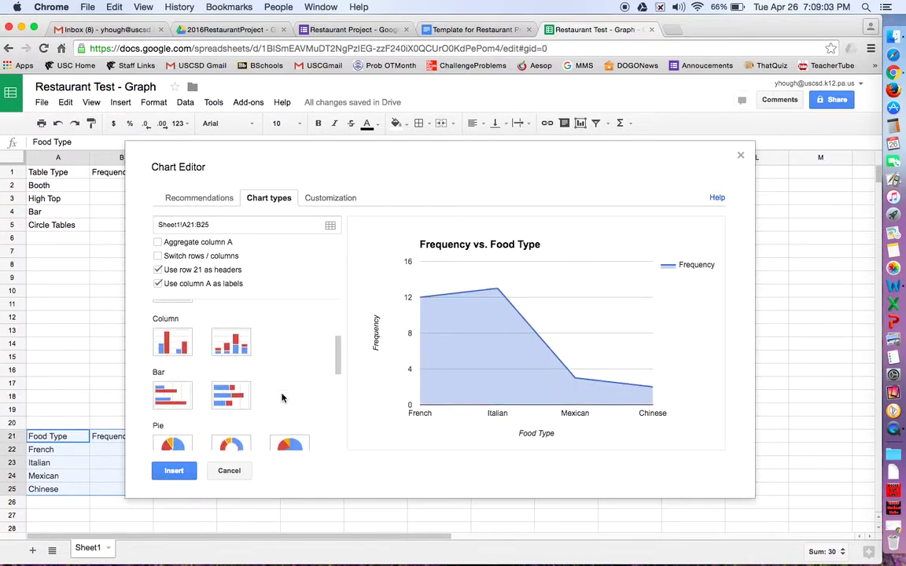
left_click(172, 345)
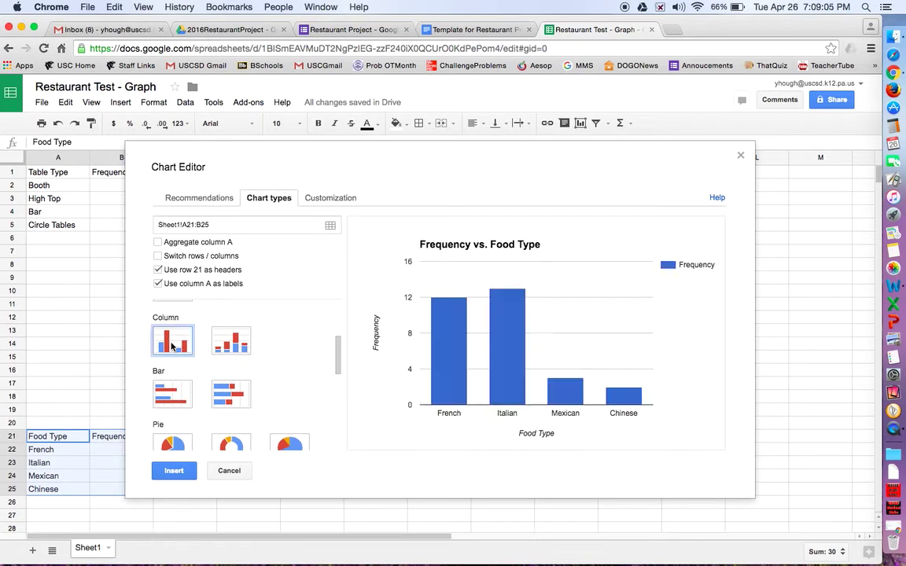
left_click(226, 343)
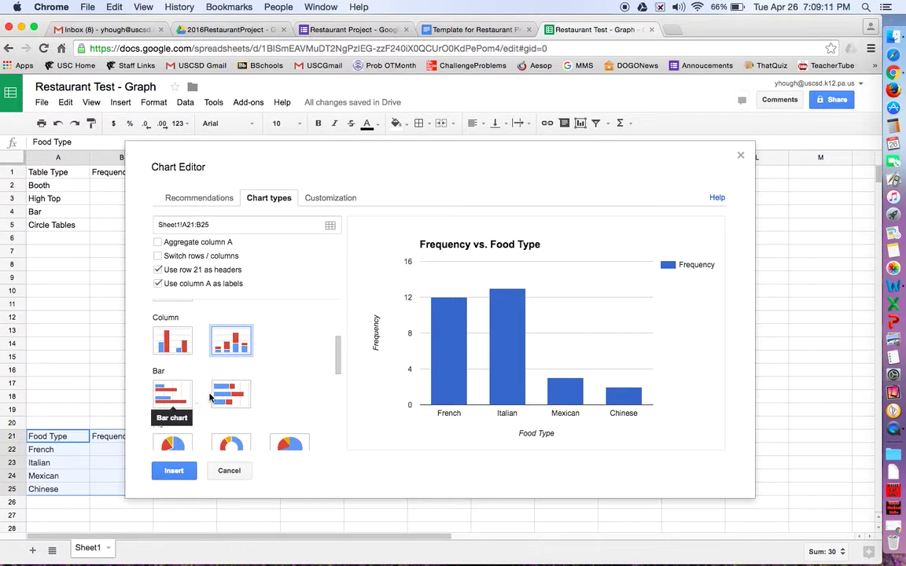
left_click(179, 398)
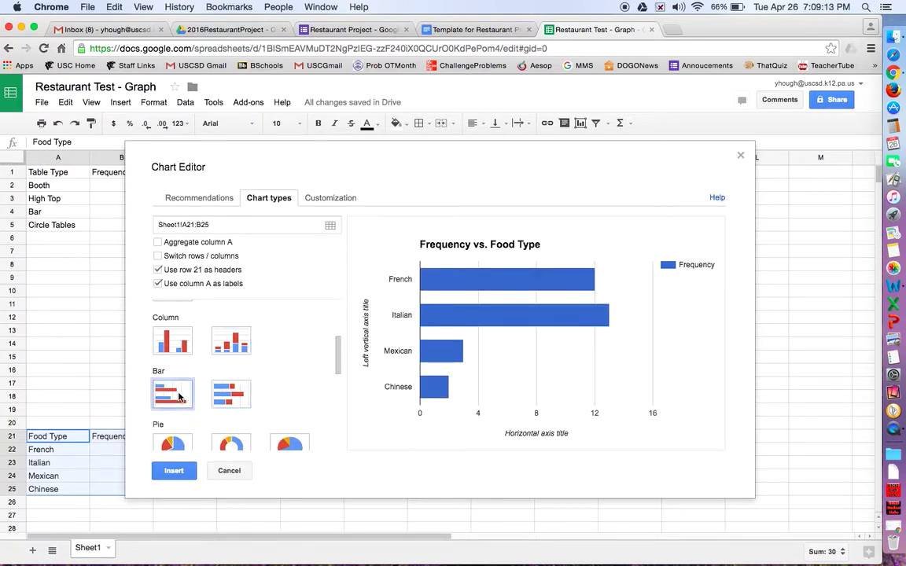
left_click(165, 338)
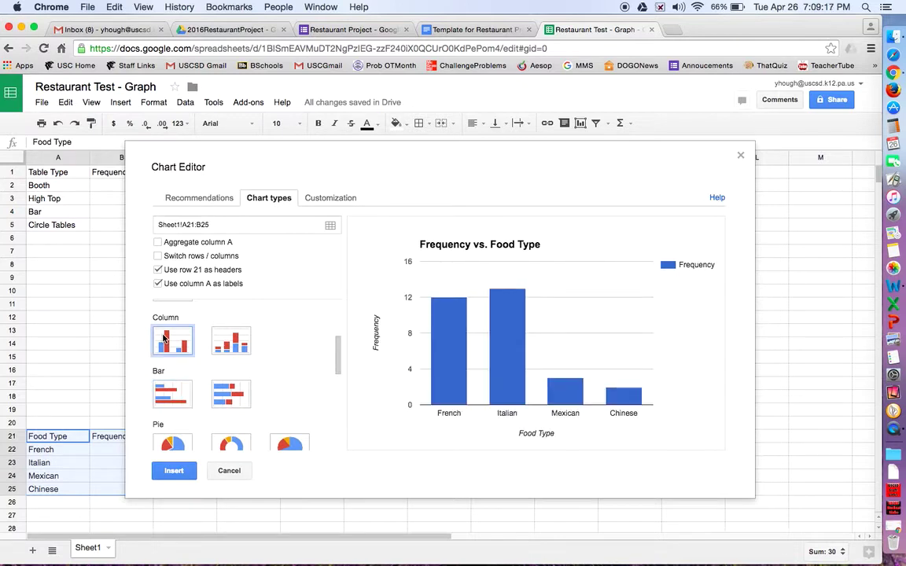
left_click(160, 242)
left_click(159, 243)
left_click(159, 257)
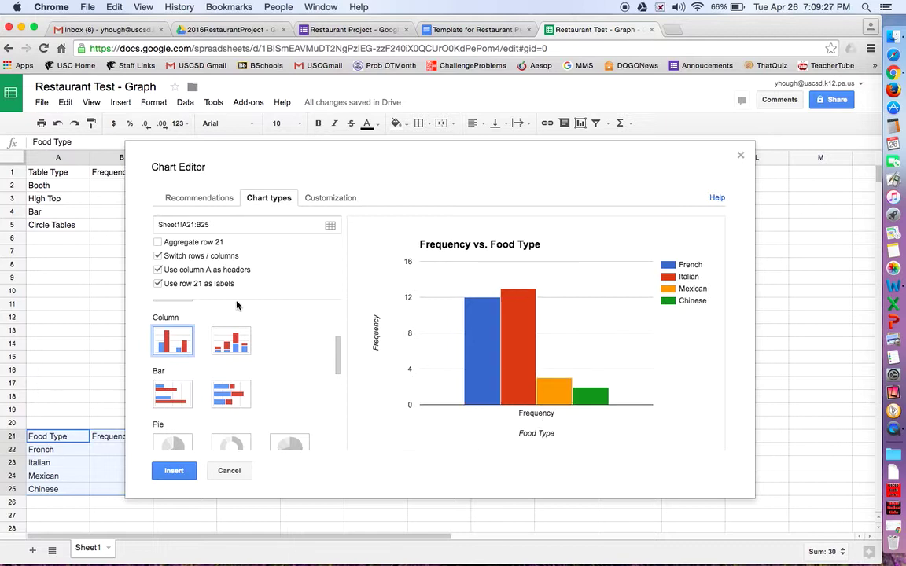
left_click(159, 256)
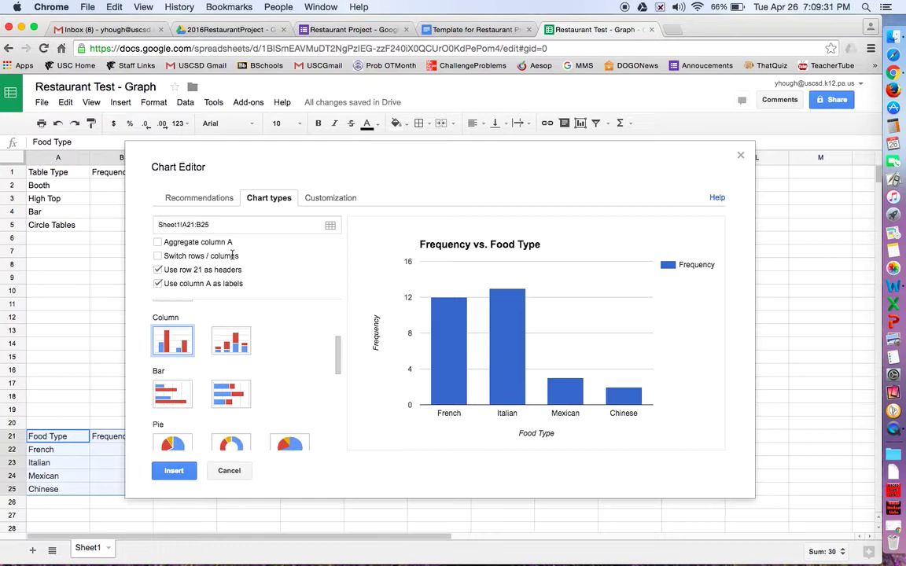
left_click(159, 270)
left_click(158, 285)
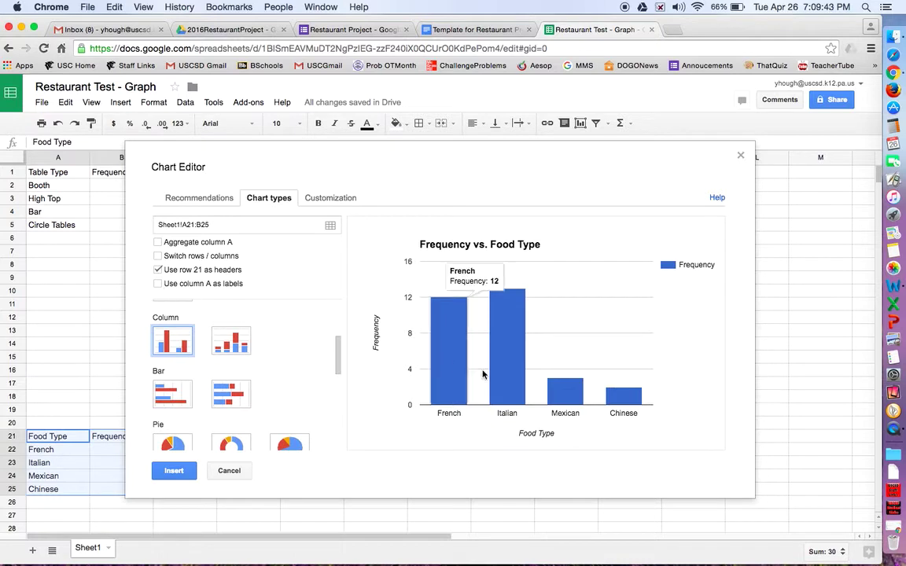
left_click(158, 285)
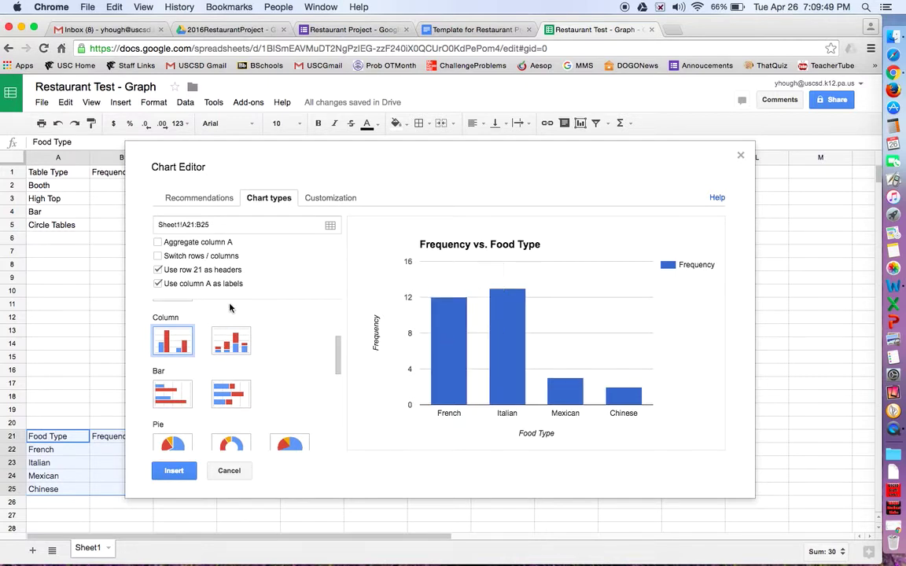
scroll(231, 307, "down", 5)
scroll(230, 307, "down", 3)
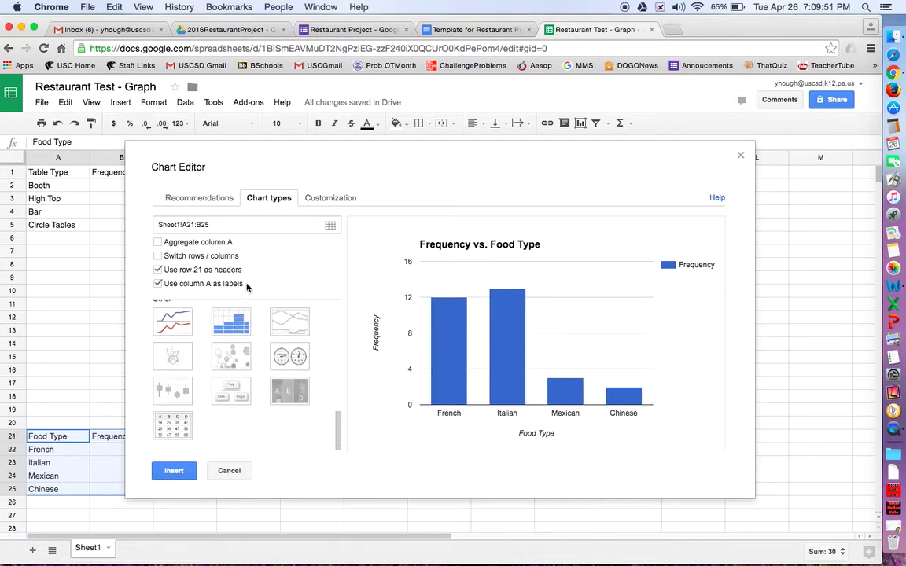
Step: Retitle the chart 'What type of restaurant would you eat at the most?'
left_click(321, 199)
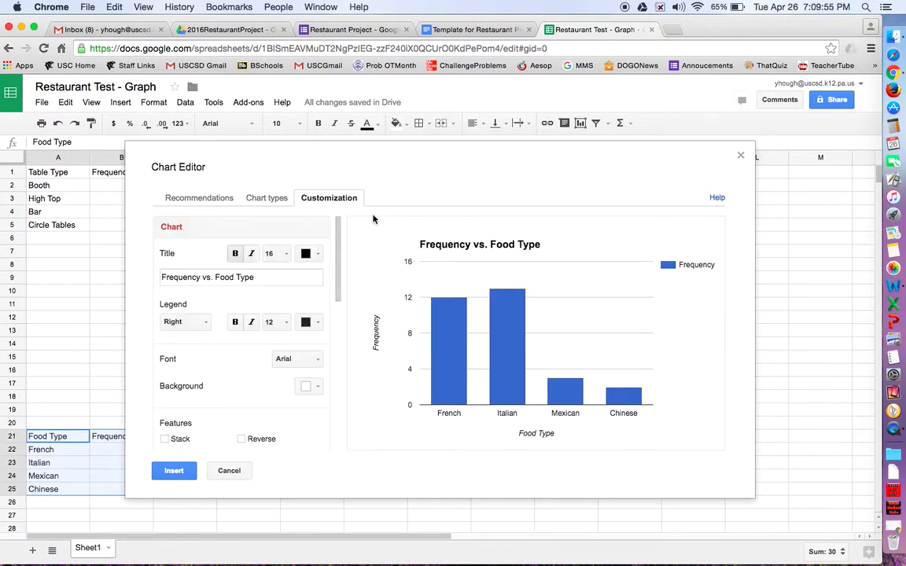
left_click_drag(266, 277, 153, 281)
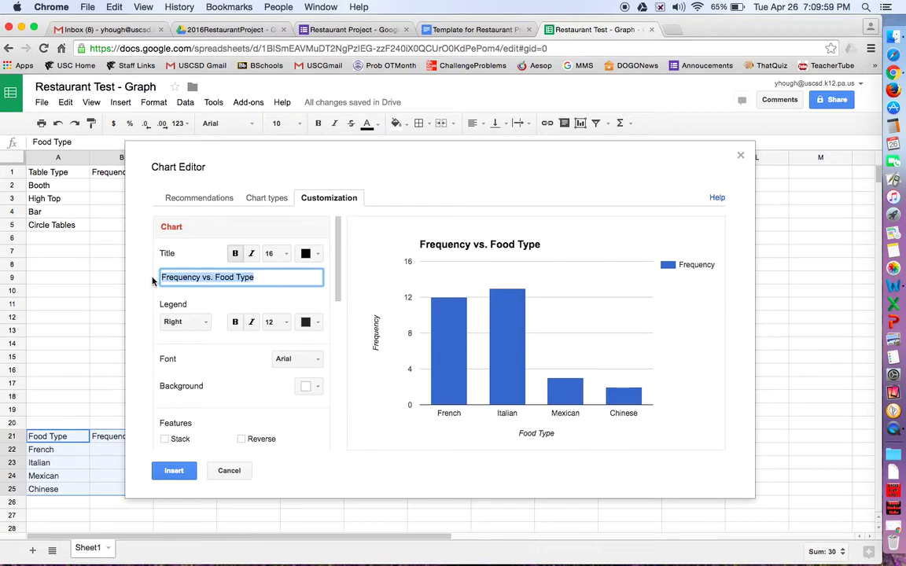
type("What type of food restaur")
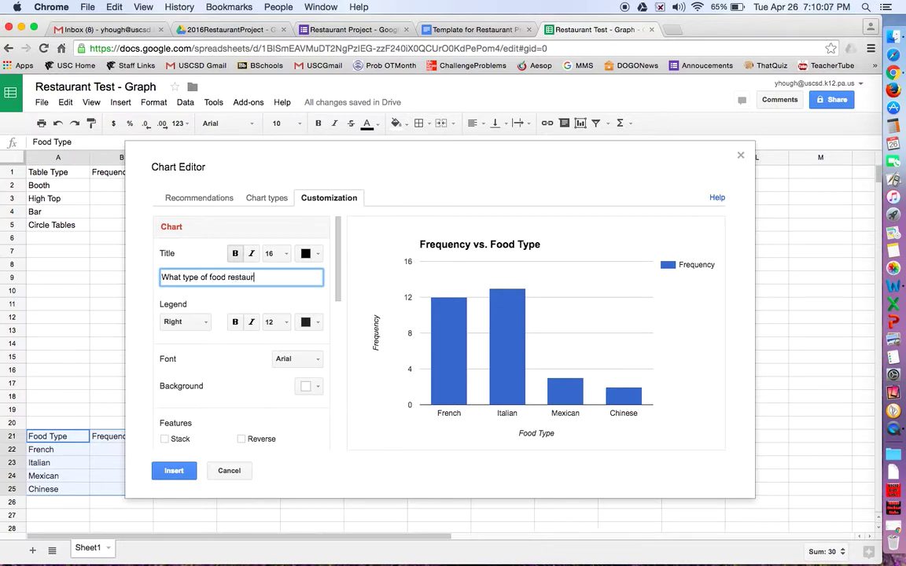
type("uld you eat at the most")
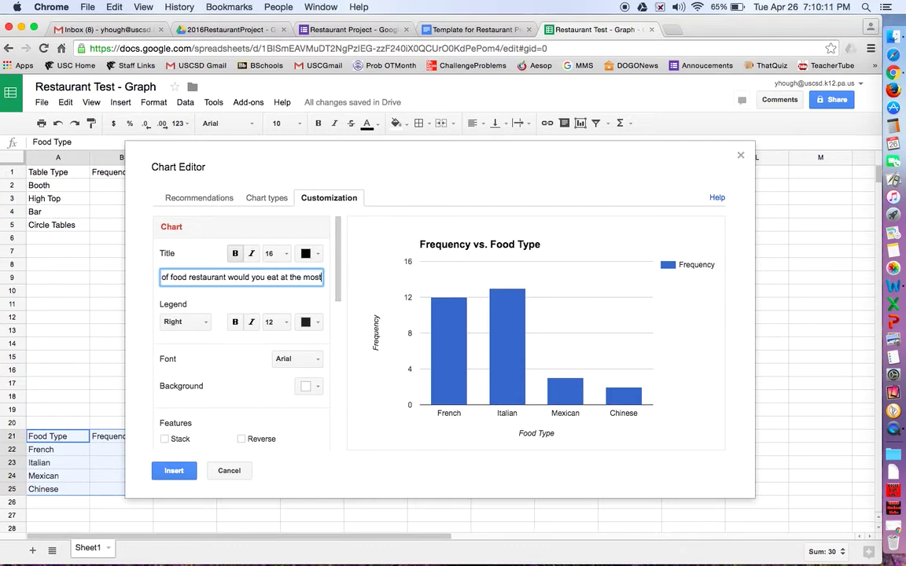
type("?")
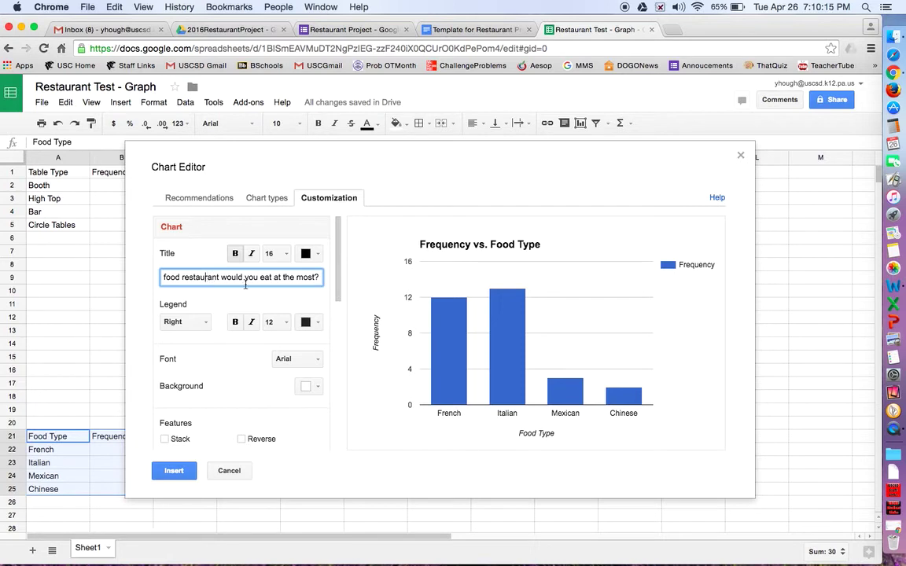
key("Left")
key("Left")
key("Left")
key("Left")
key("Left")
key("Left")
key("Left")
key("Left")
key("Left")
key("Left")
key("Left")
key("Left")
key("Left")
key("Left")
key("Left")
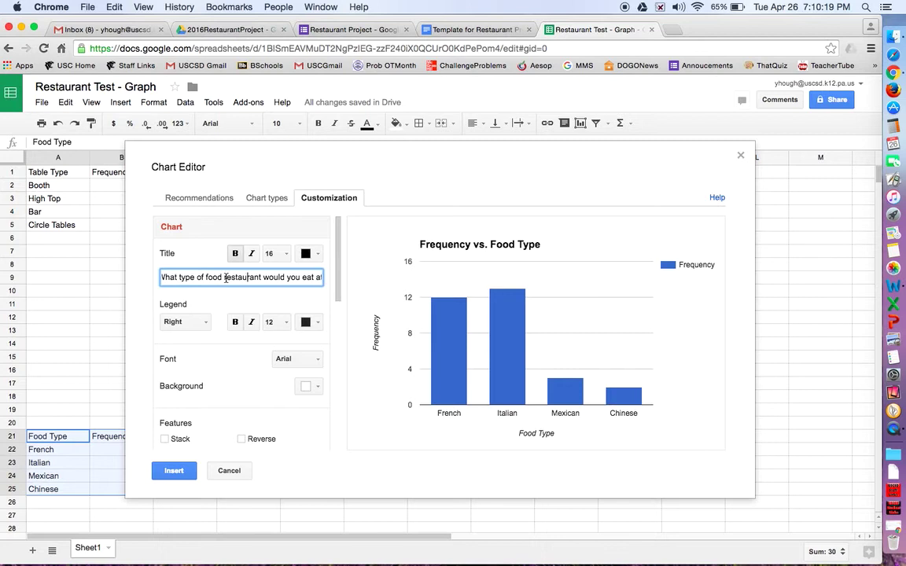
left_click_drag(224, 277, 203, 278)
key("BackSpace")
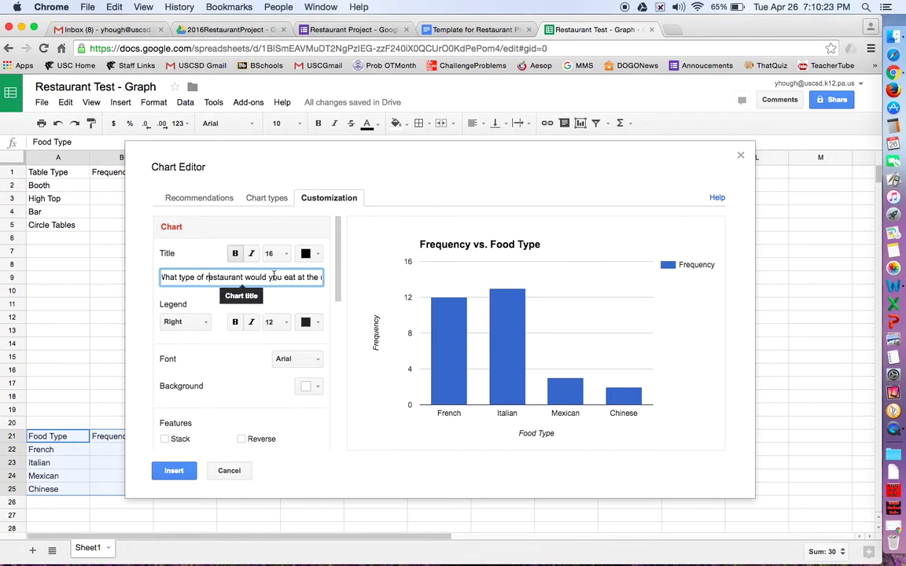
Step: Format the chart title bold, size 20 and purple
scroll(279, 277, "right", 3)
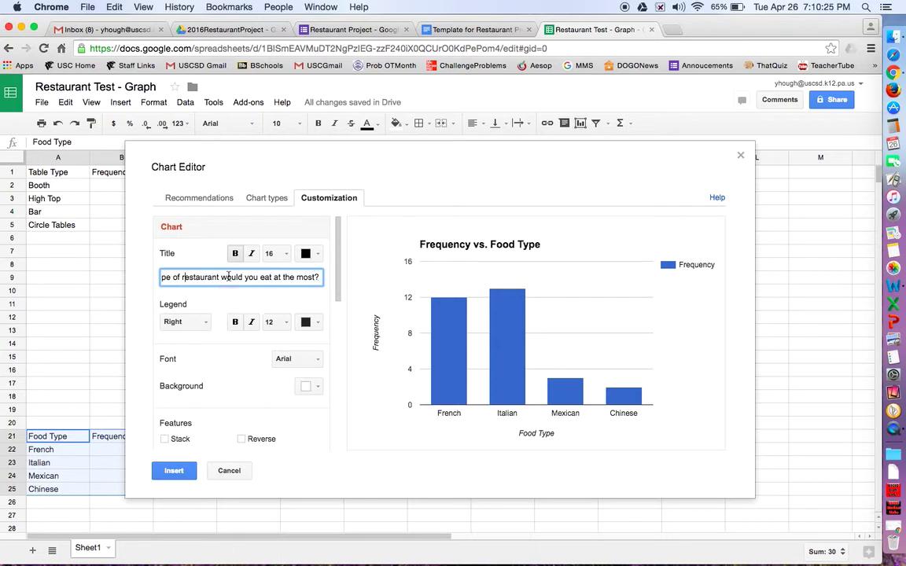
left_click(283, 253)
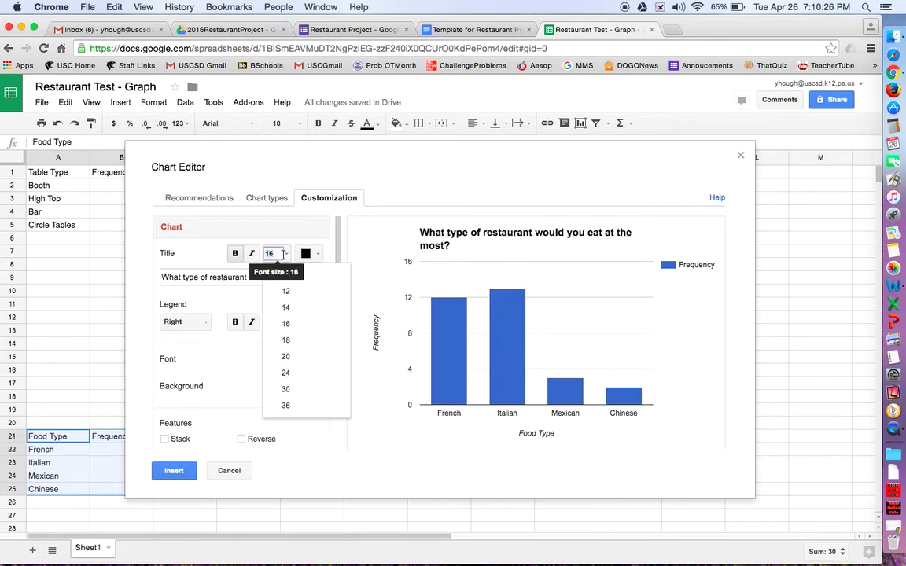
left_click(286, 357)
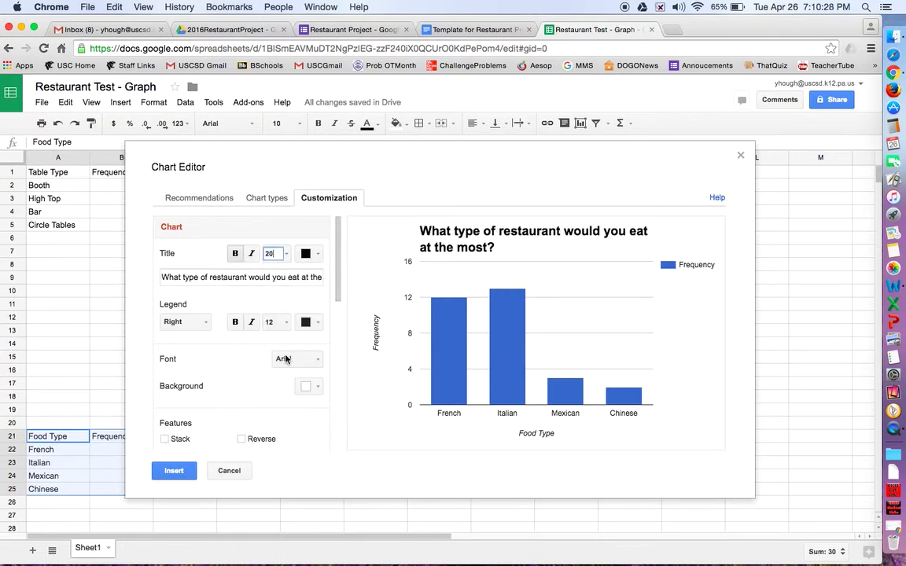
left_click(241, 254)
left_click(241, 254)
left_click(309, 253)
left_click(397, 291)
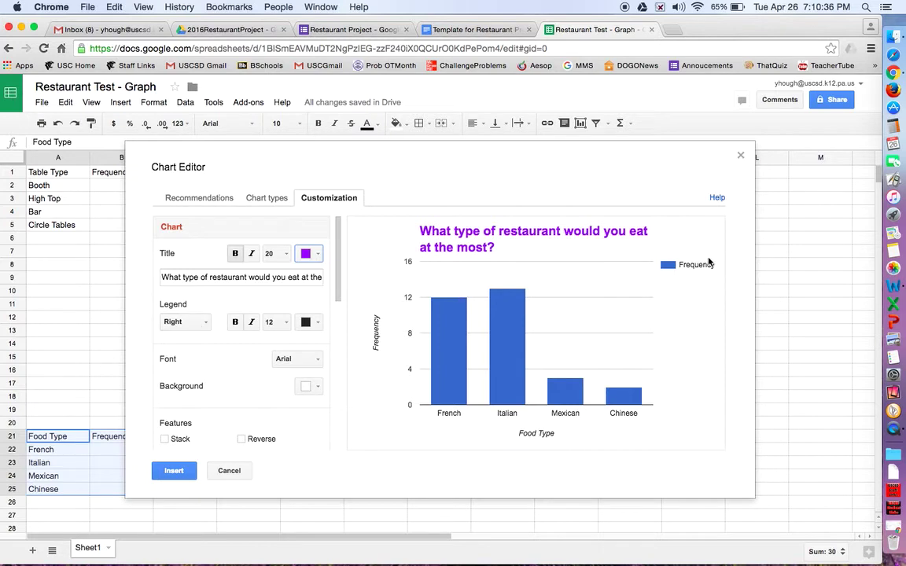
Step: Set the chart legend to None
left_click(207, 322)
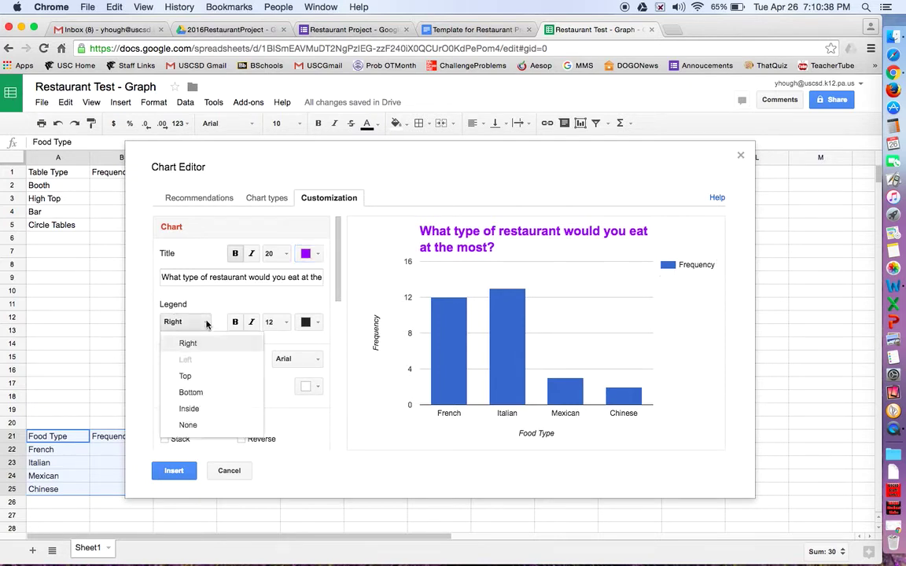
left_click(191, 391)
left_click(197, 323)
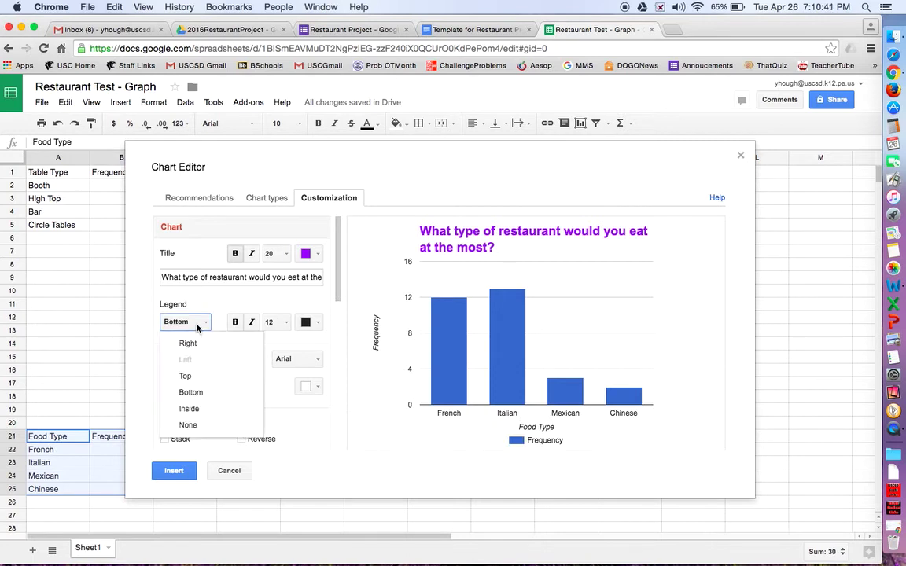
left_click(199, 425)
scroll(307, 321, "down", 3)
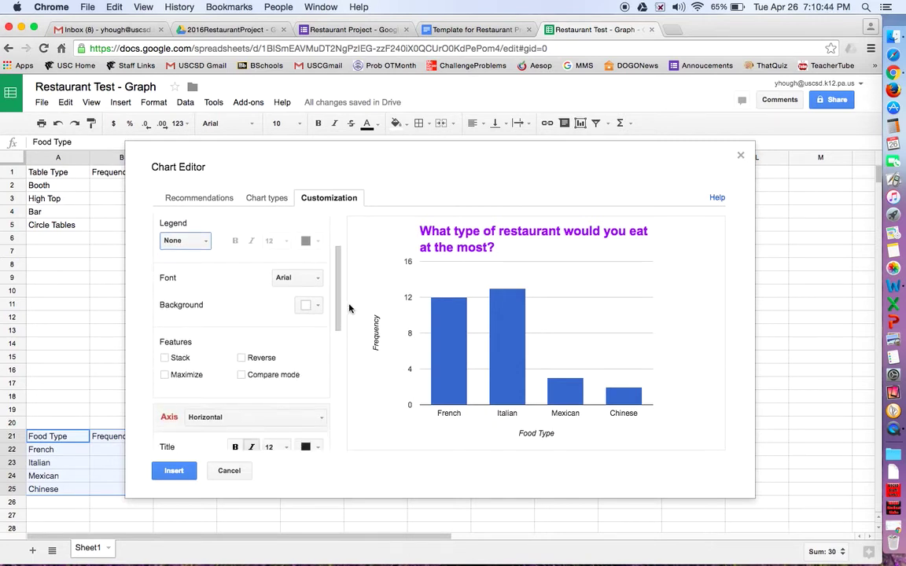
left_click(317, 307)
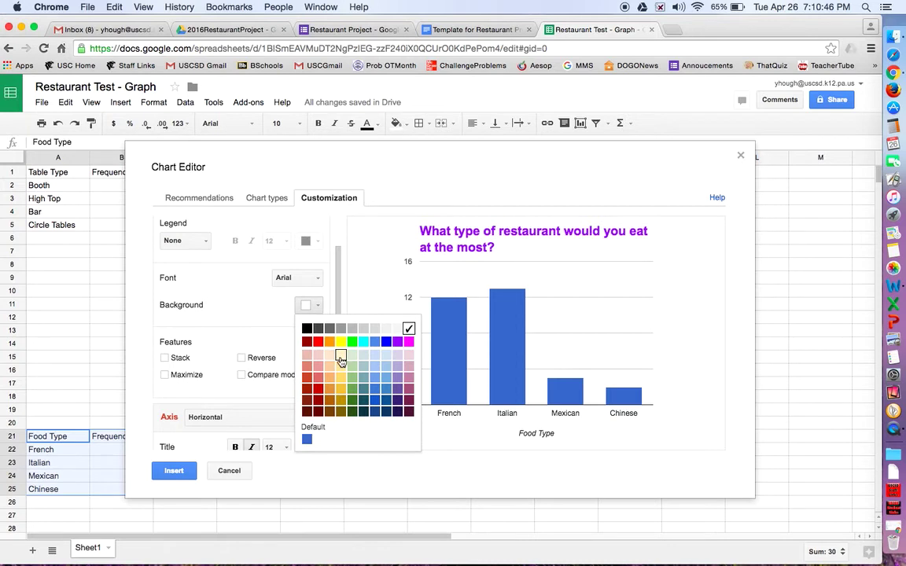
left_click(340, 358)
left_click(313, 306)
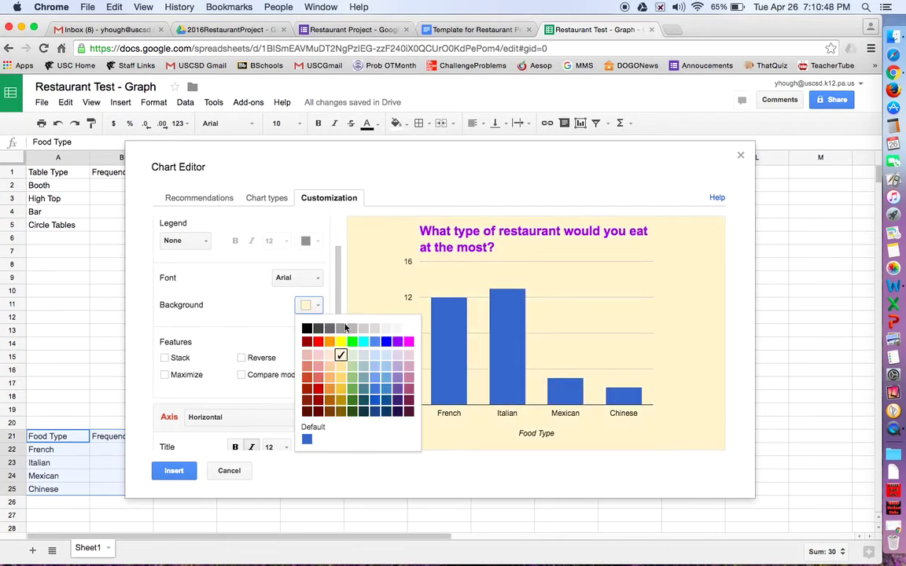
left_click(361, 356)
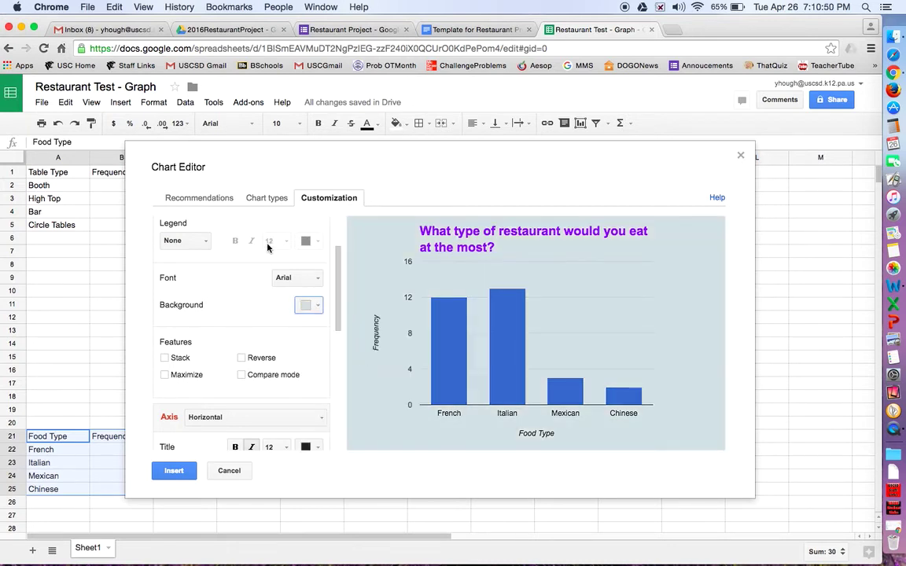
left_click(315, 303)
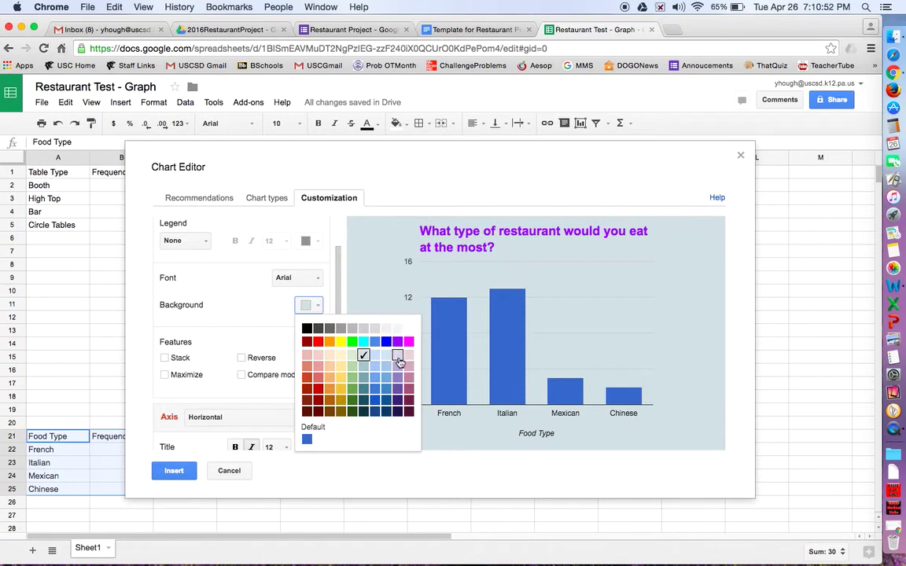
left_click(406, 356)
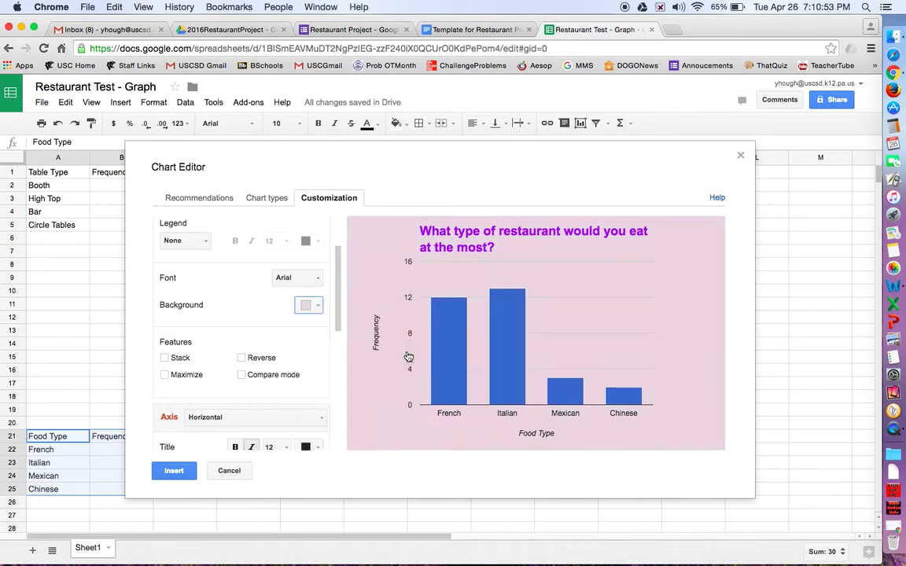
left_click(318, 280)
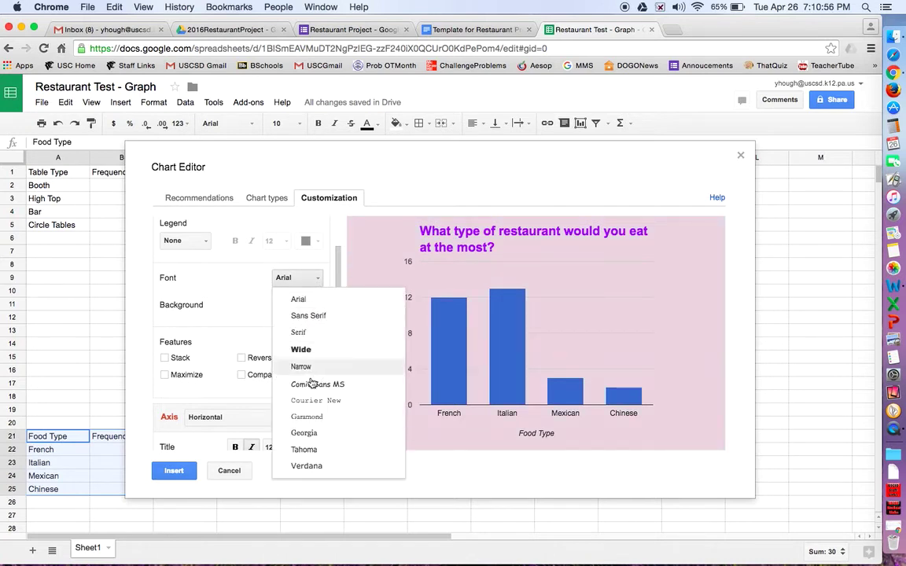
left_click(303, 350)
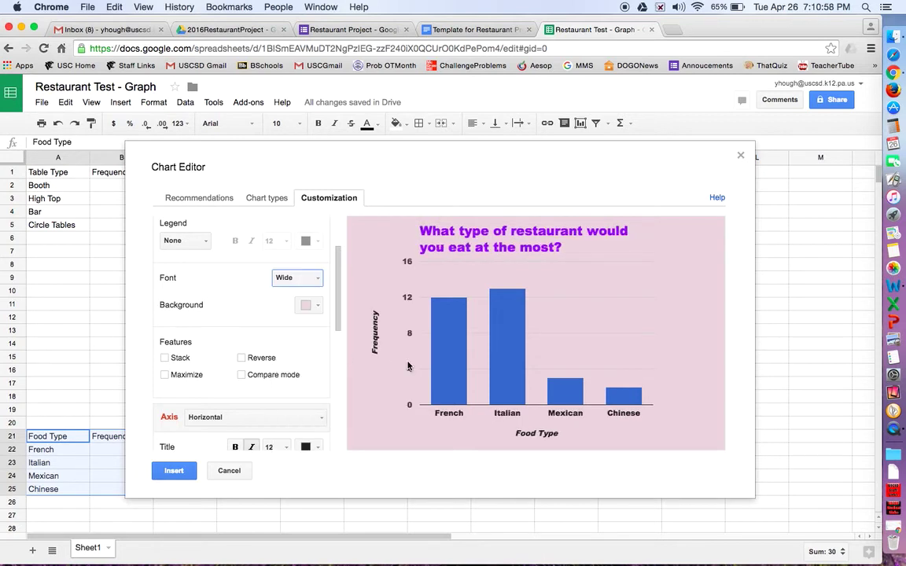
scroll(323, 354, "down", 2)
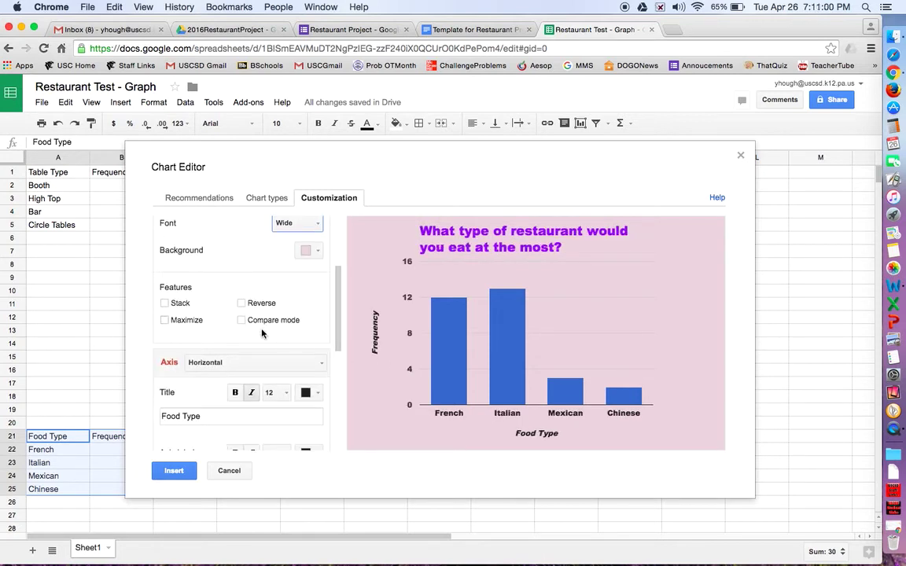
left_click(168, 304)
left_click(166, 321)
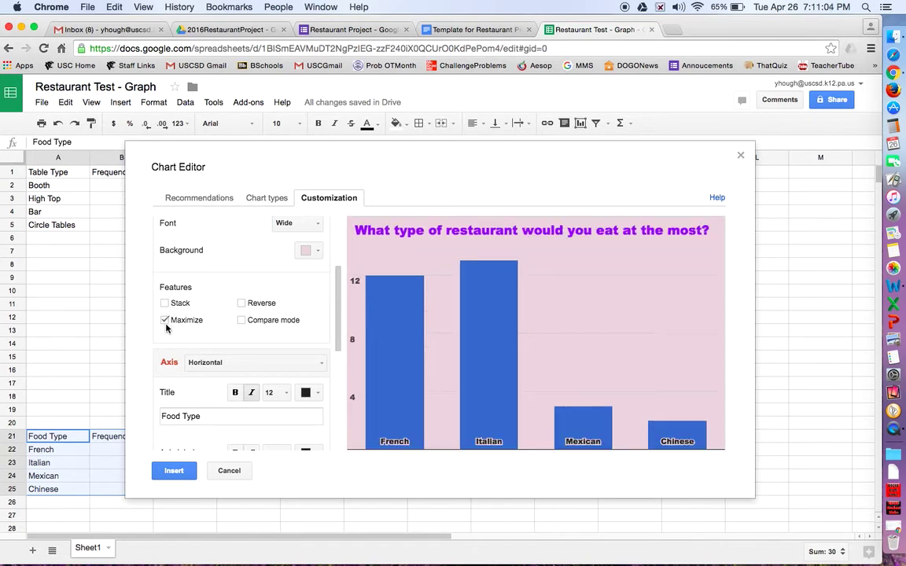
left_click(165, 321)
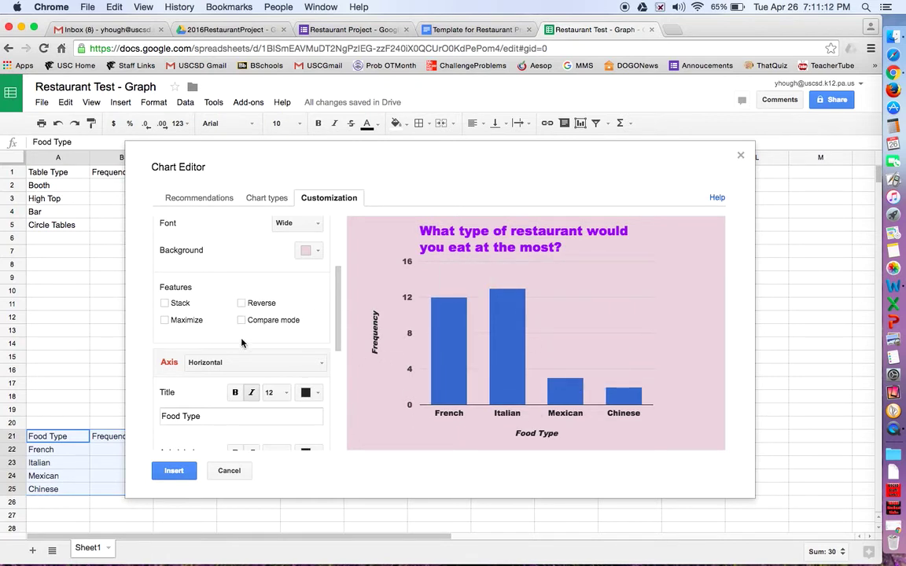
Step: Choose the left vertical axis for customization
scroll(242, 342, "down", 3)
left_click(199, 290)
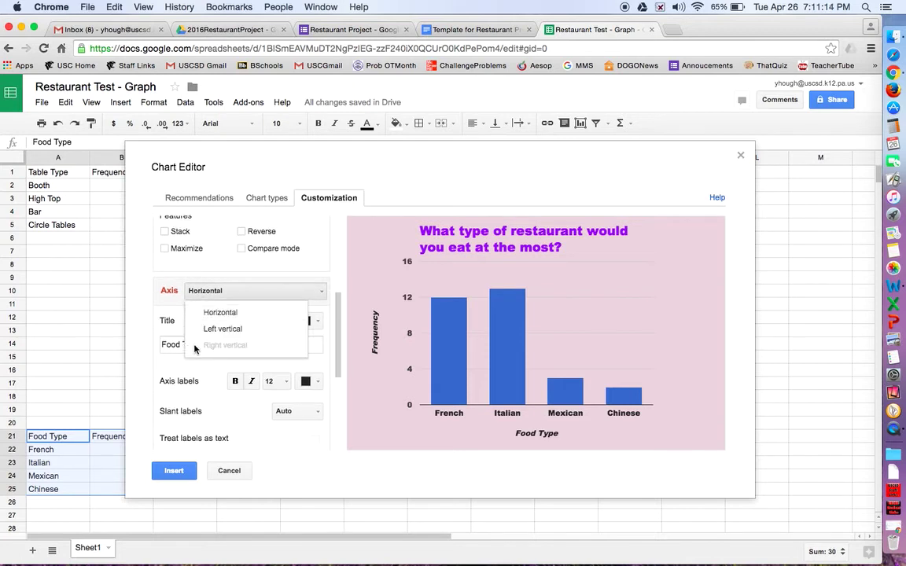
left_click(170, 344)
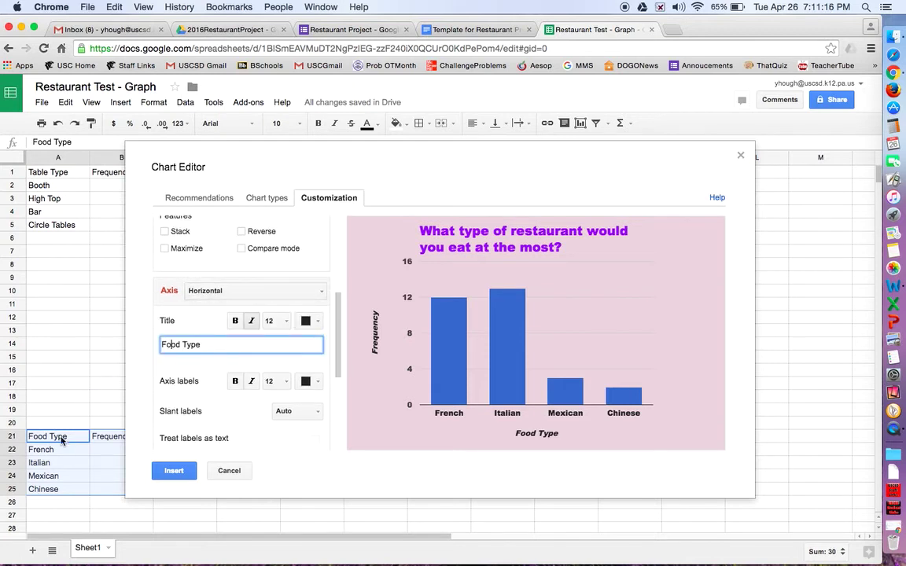
left_click(221, 293)
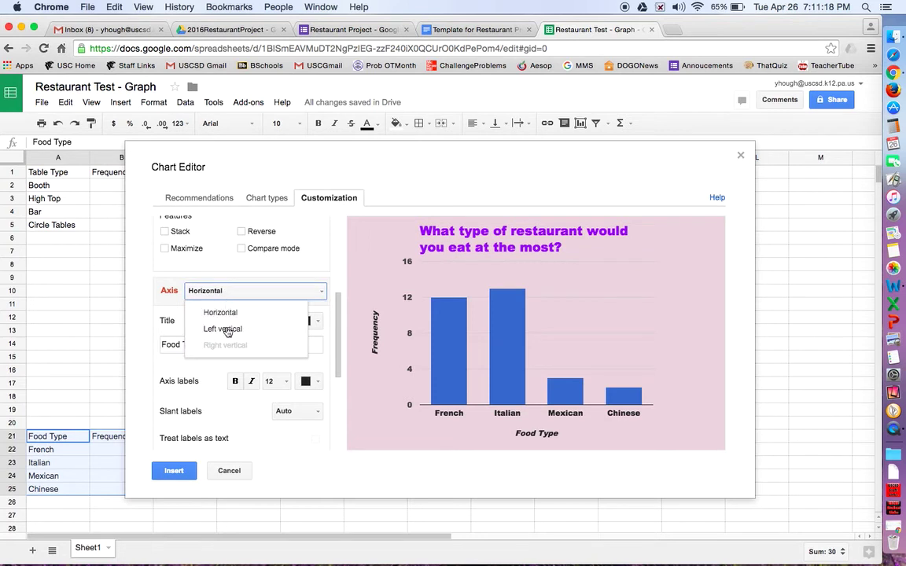
left_click(227, 332)
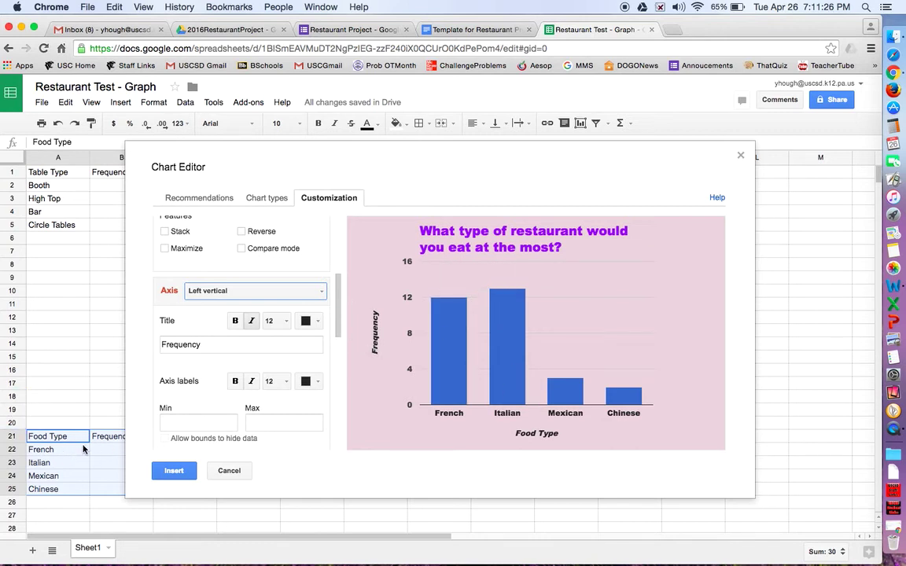
Step: Set the vertical axis minimum 0 and maximum 14, allowing bounds to hide data
scroll(193, 358, "down", 5)
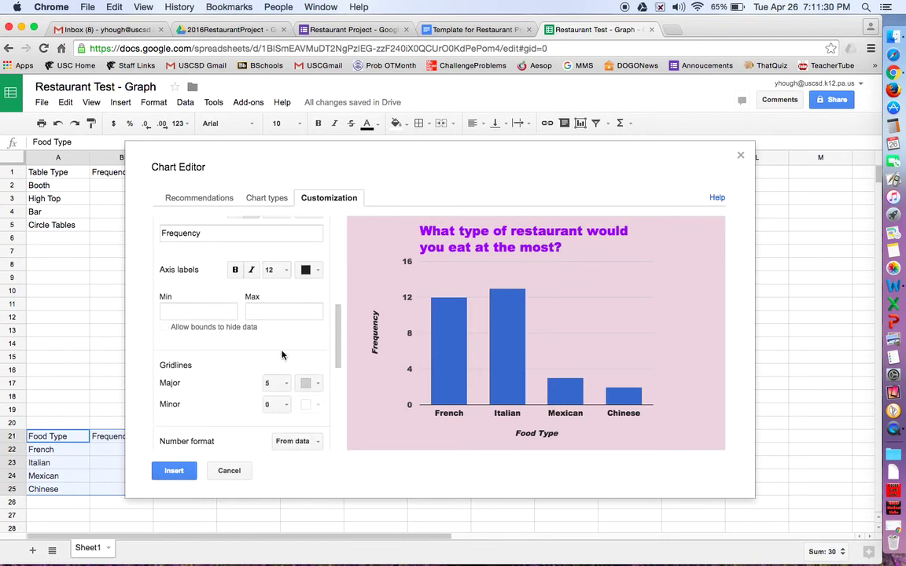
scroll(255, 321, "up", 2)
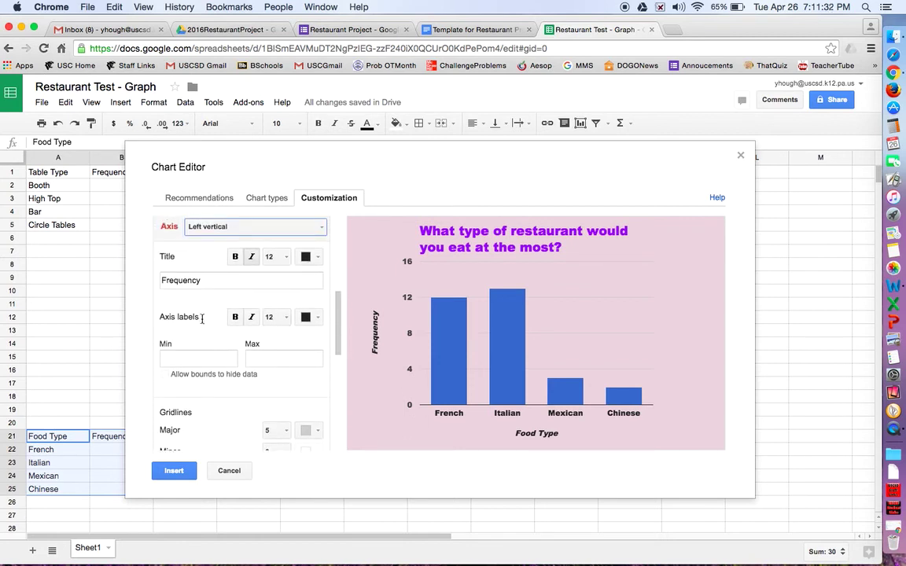
left_click(186, 361)
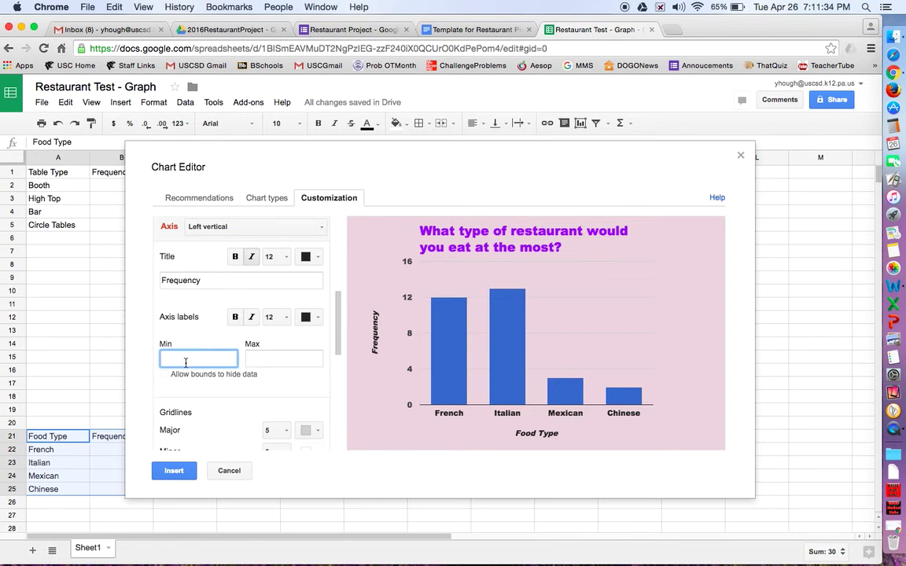
left_click(301, 370)
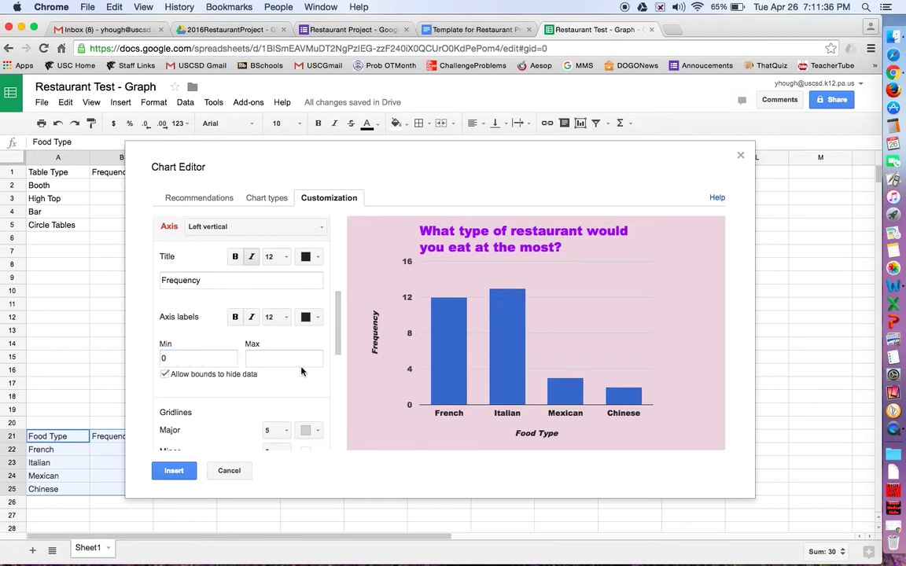
left_click(299, 359)
type("14")
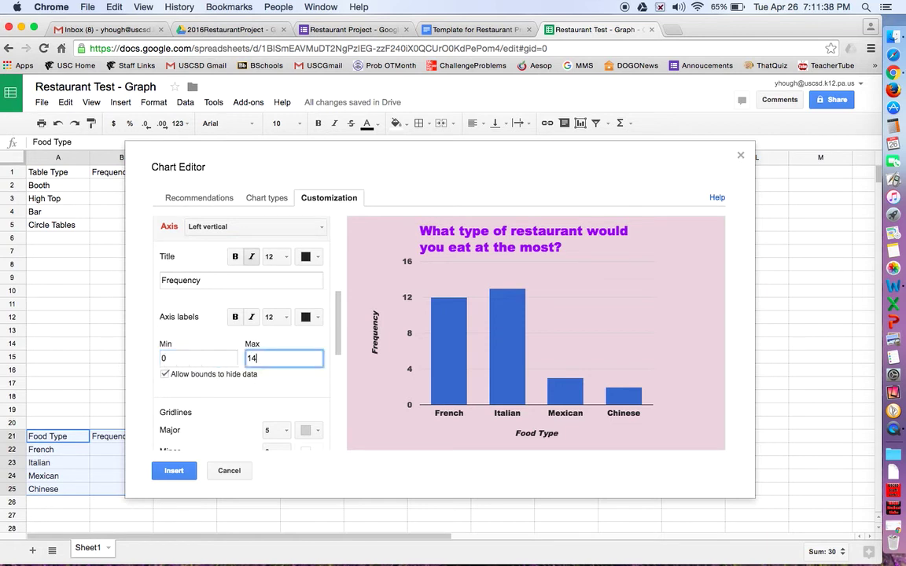
left_click(220, 365)
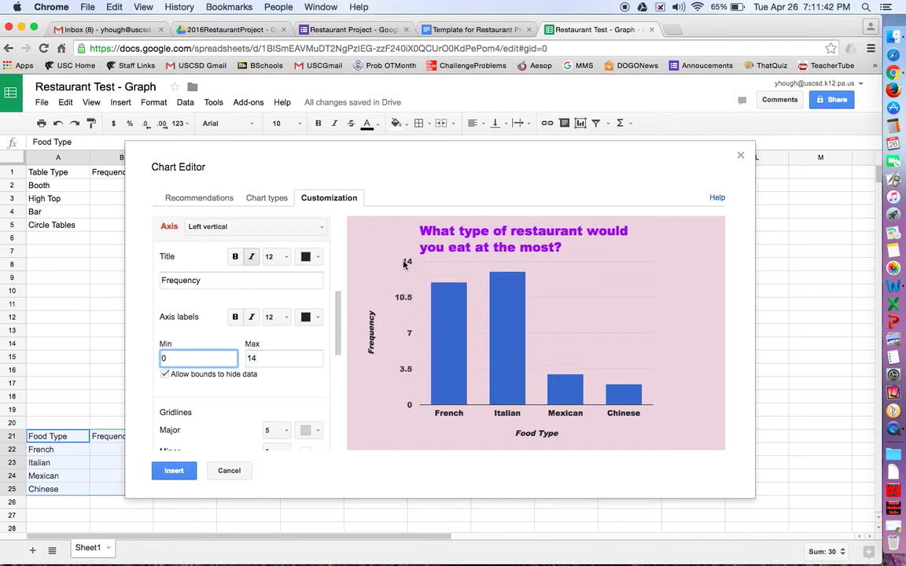
scroll(256, 326, "down", 1)
left_click(166, 352)
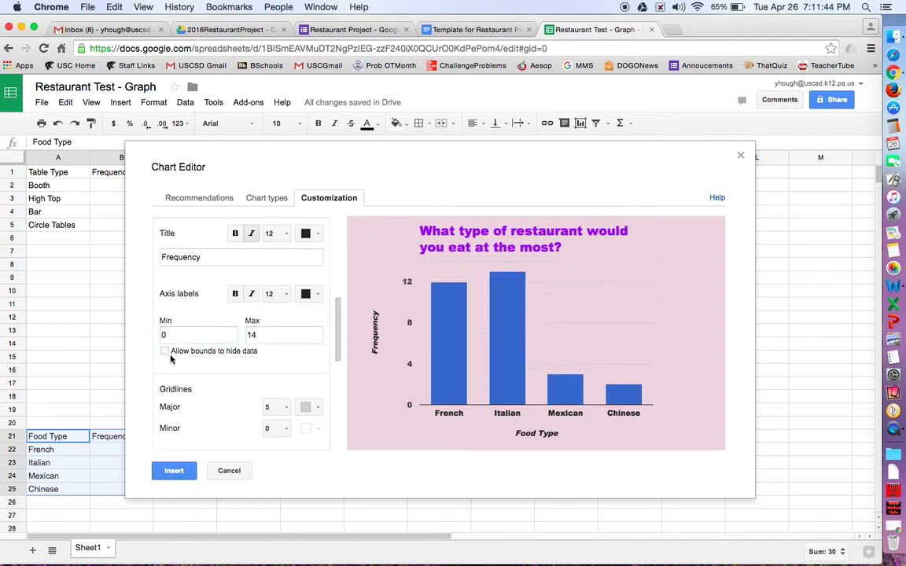
left_click(166, 353)
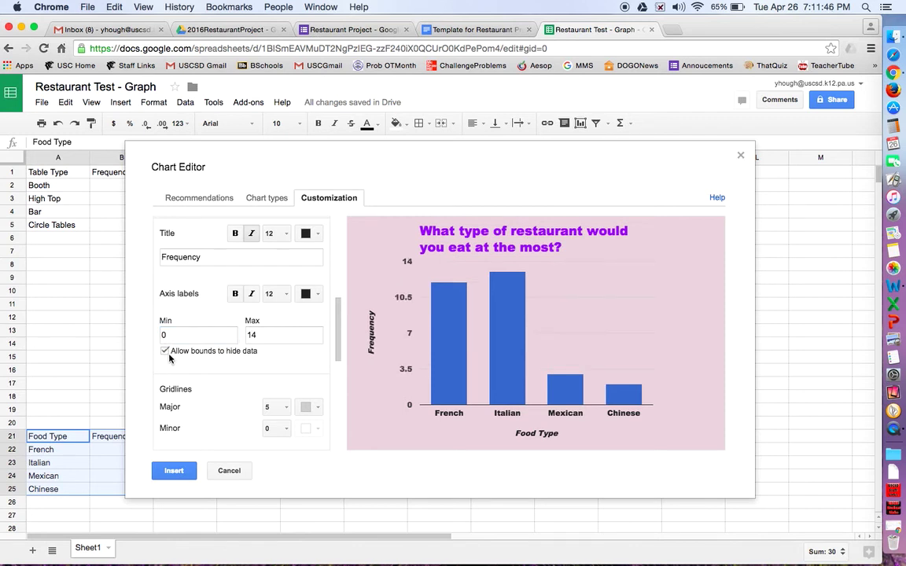
Step: Use 7 major gridlines, 1 minor gridline, and a darker grey major gridline colour
scroll(286, 324, "down", 1)
scroll(286, 323, "down", 1)
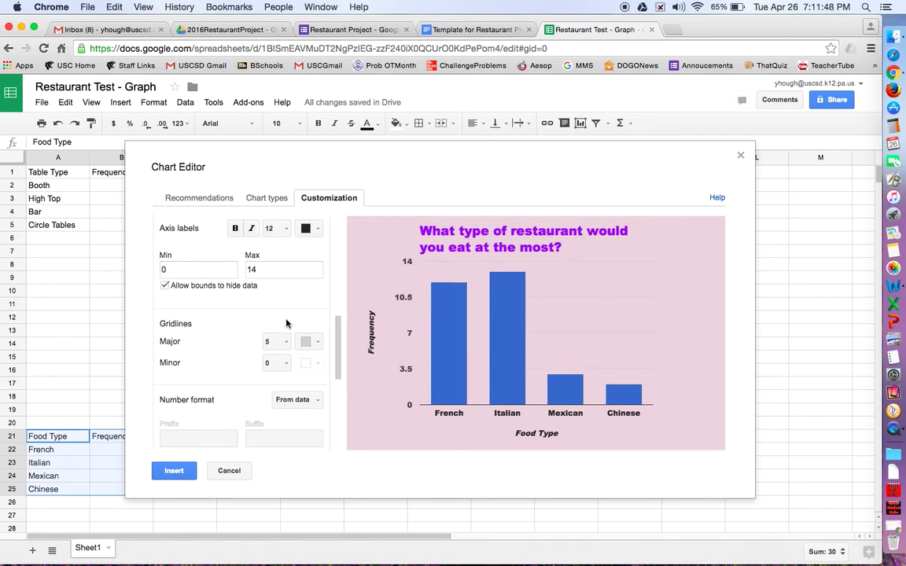
left_click(285, 339)
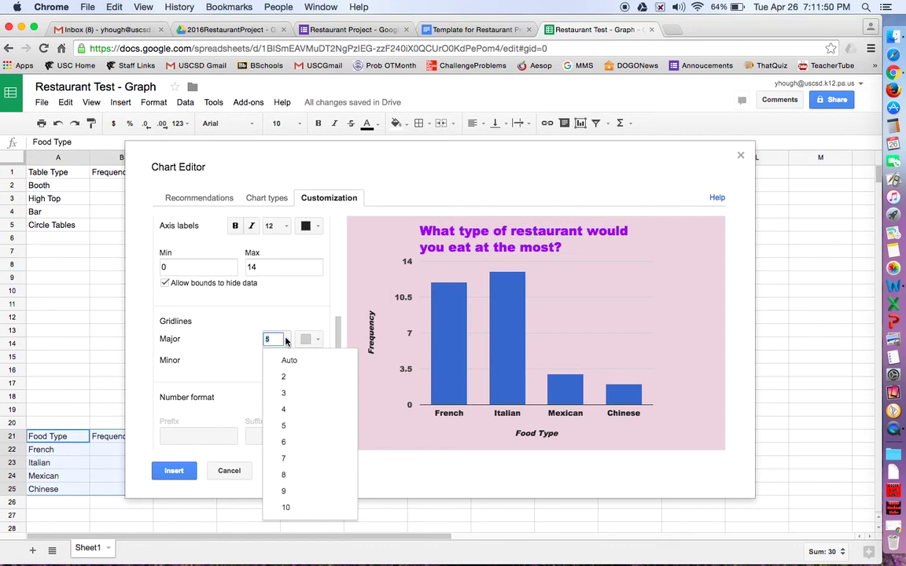
left_click(283, 461)
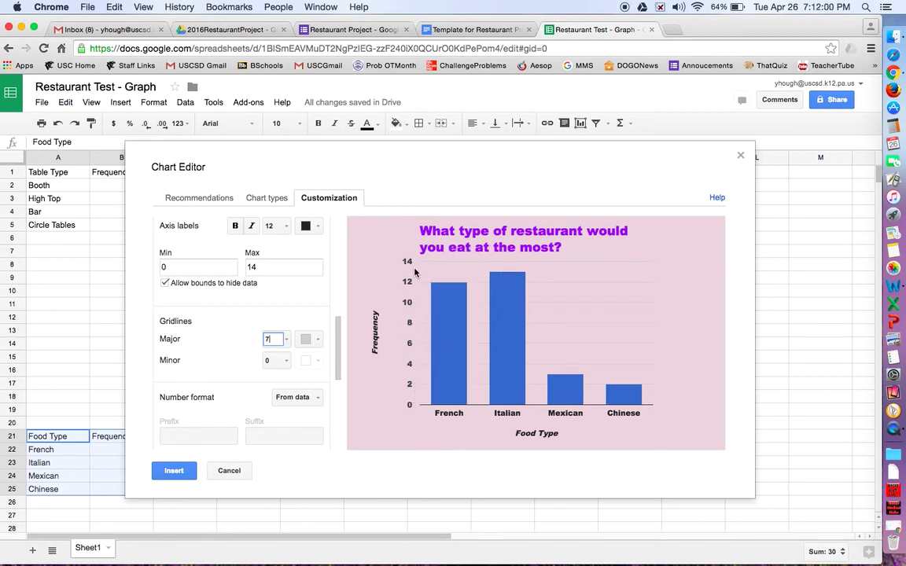
left_click(287, 361)
left_click(290, 400)
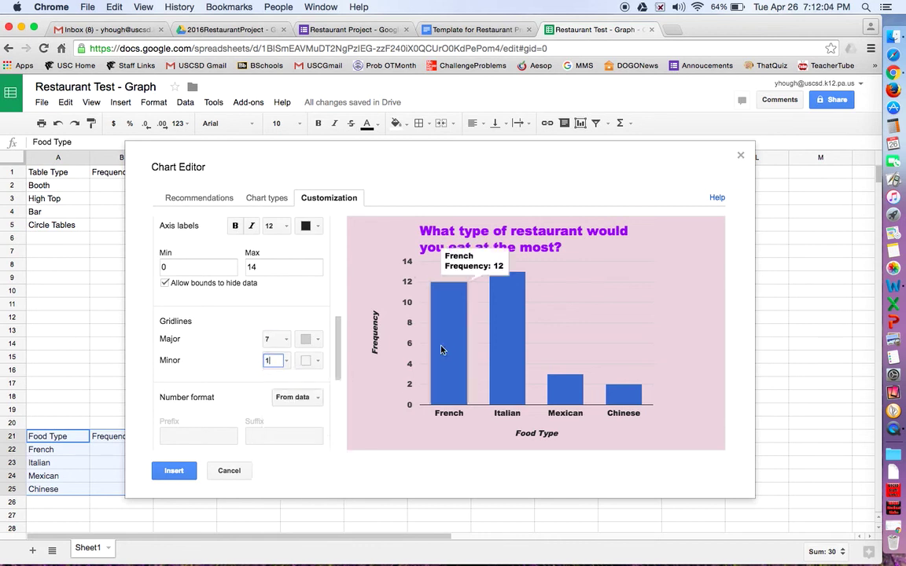
left_click(309, 339)
left_click(342, 383)
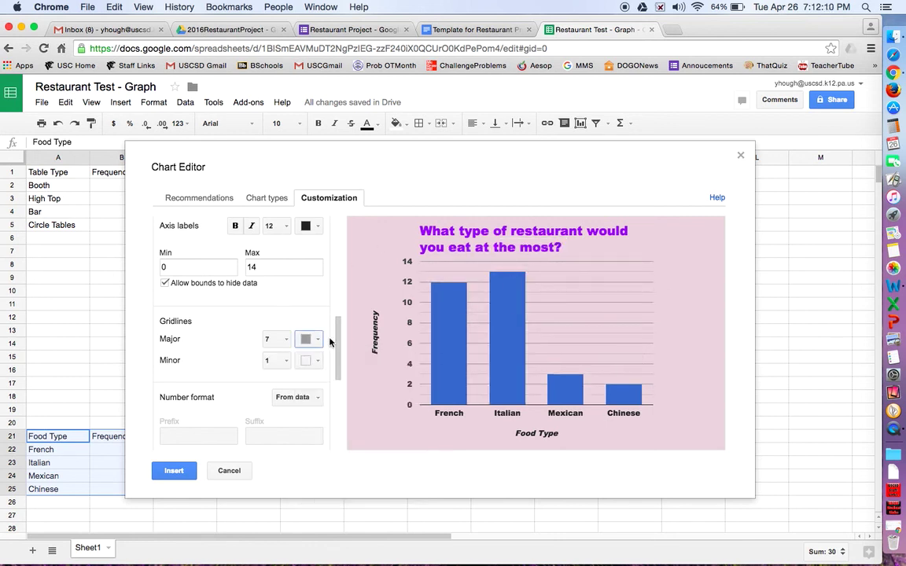
Step: Colour the Frequency bars magenta and insert the chart onto the sheet
scroll(295, 395, "up", 1)
scroll(293, 397, "down", 3)
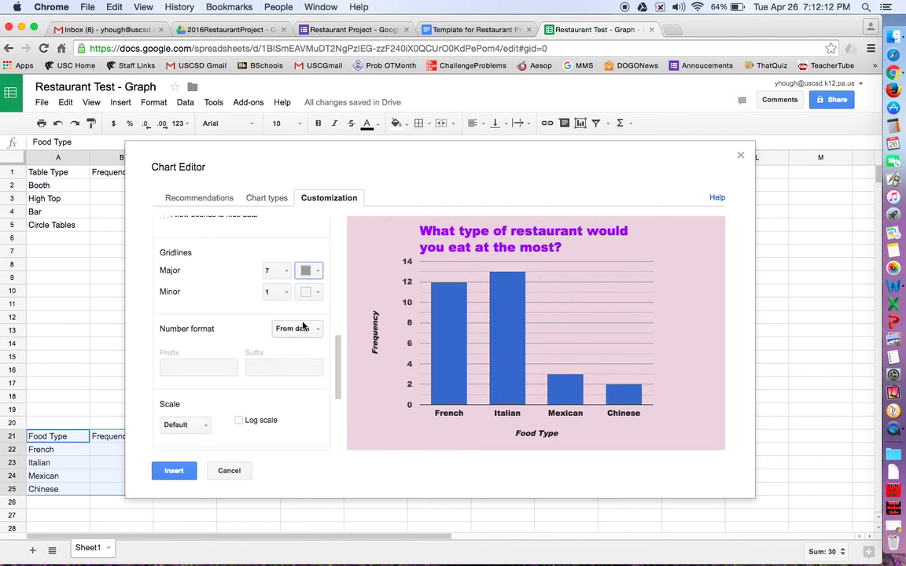
scroll(303, 330, "down", 4)
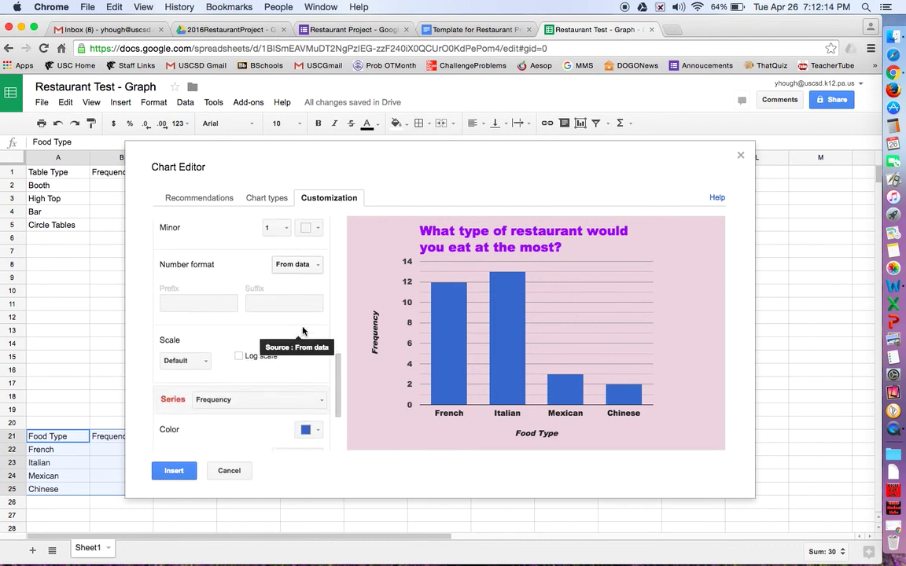
scroll(256, 320, "down", 2)
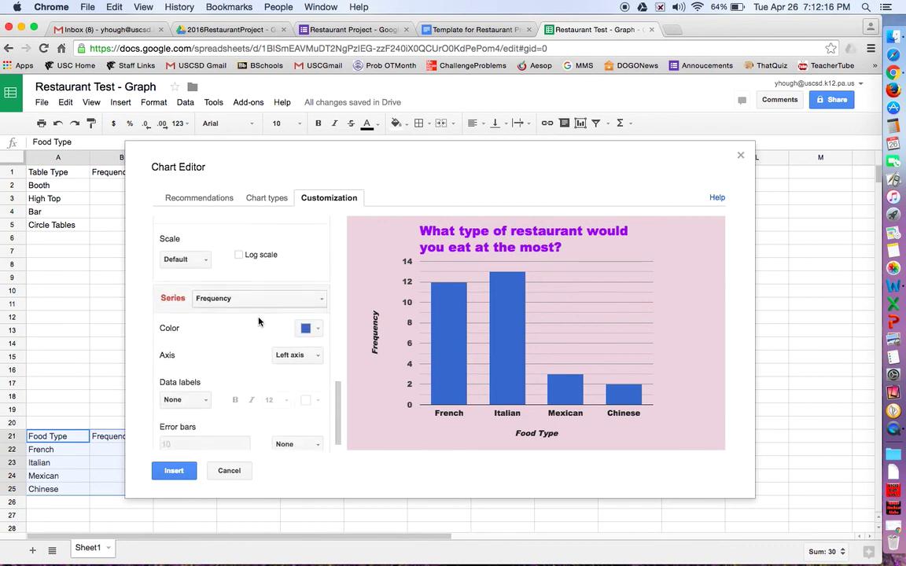
left_click(307, 317)
left_click(408, 369)
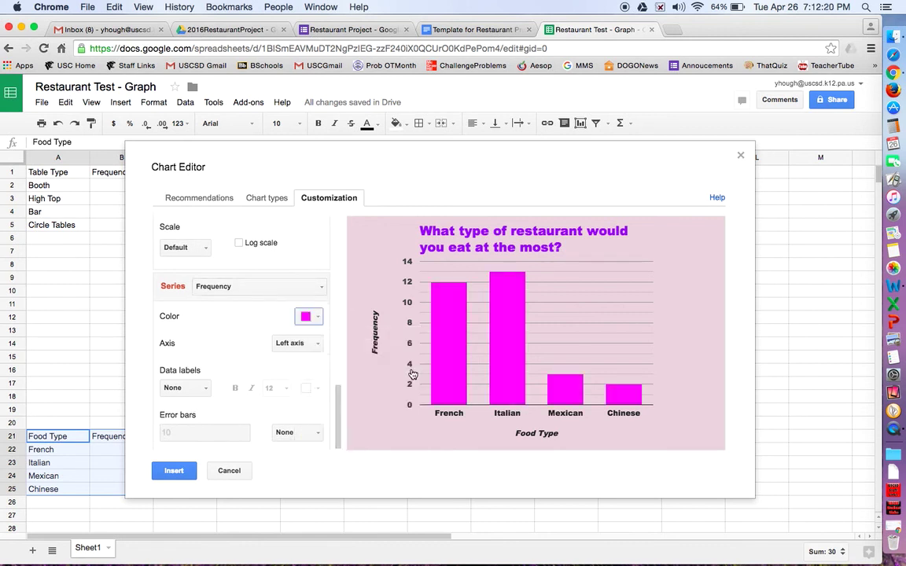
scroll(188, 309, "down", 1)
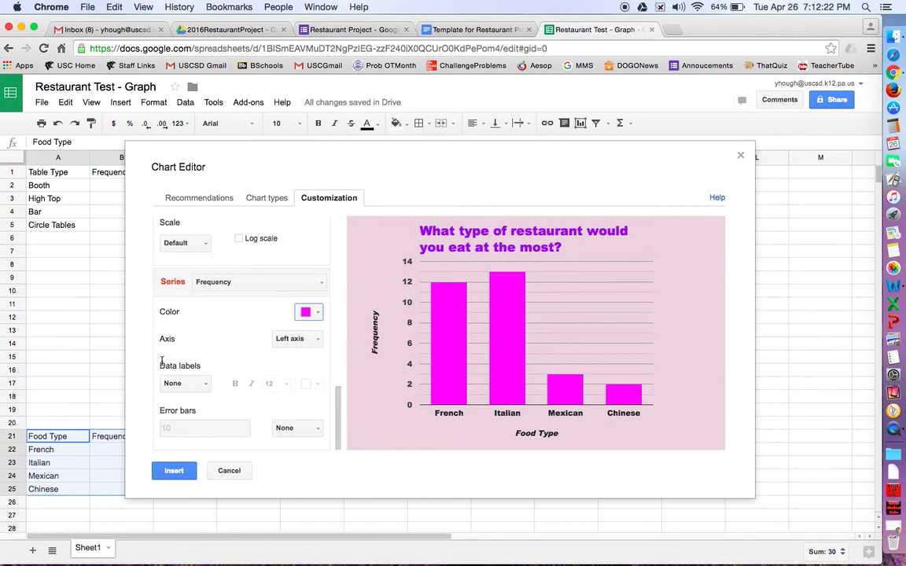
left_click(174, 470)
Step: Move the chart to start at column C beside the A21:B25 table, then deselect it
scroll(440, 386, "down", 1)
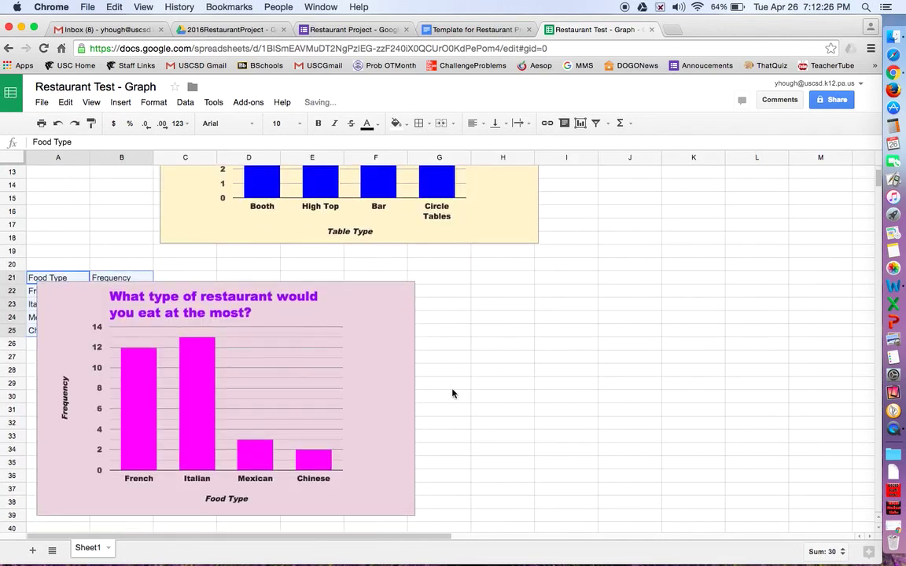
left_click(355, 298)
left_click_drag(354, 295, 480, 284)
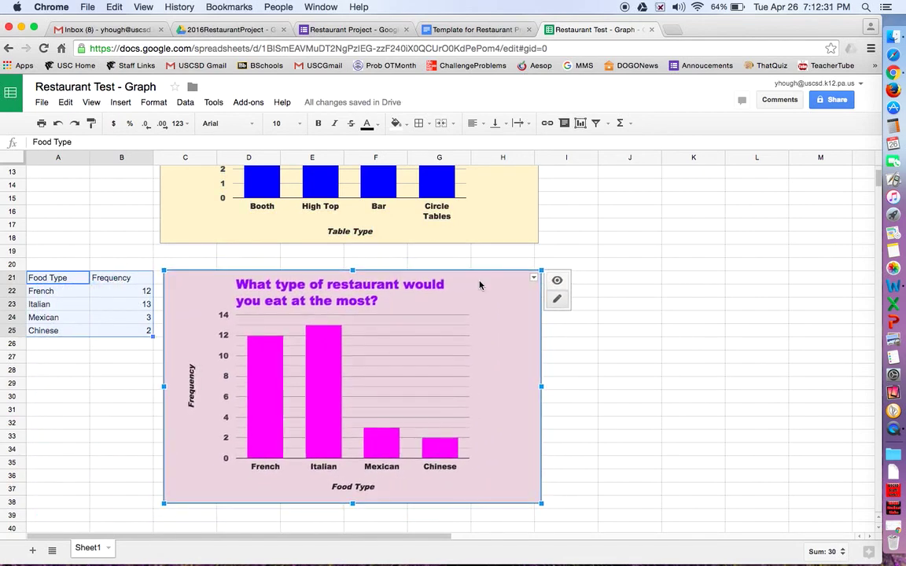
left_click(659, 264)
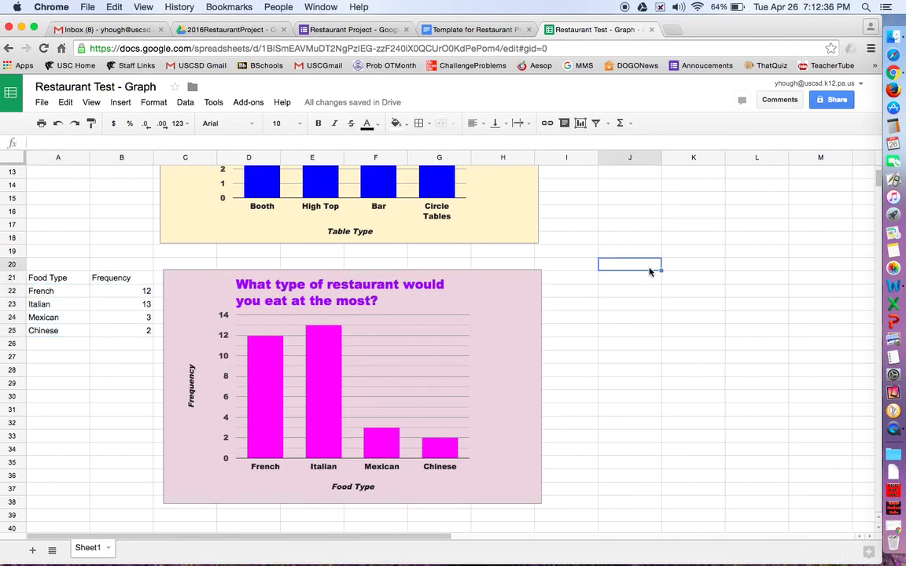